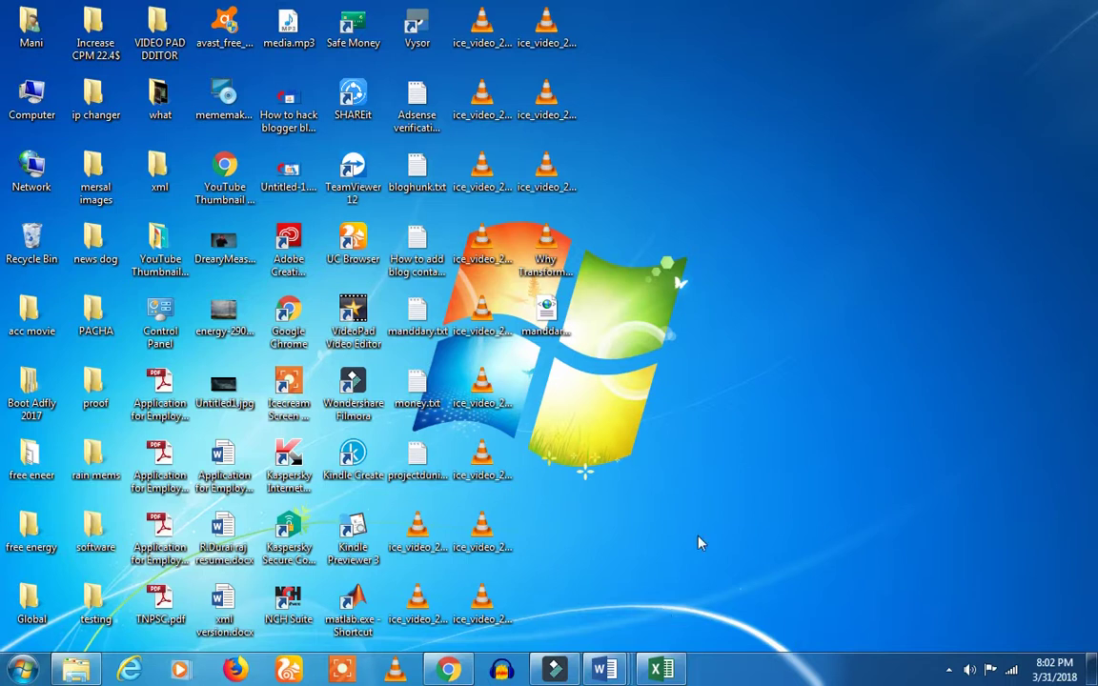
# Switch to Chrome and look through the "Teensy tutorial : digitalWrite function" post in the Blogger editor.
pyautogui.click(450, 671)
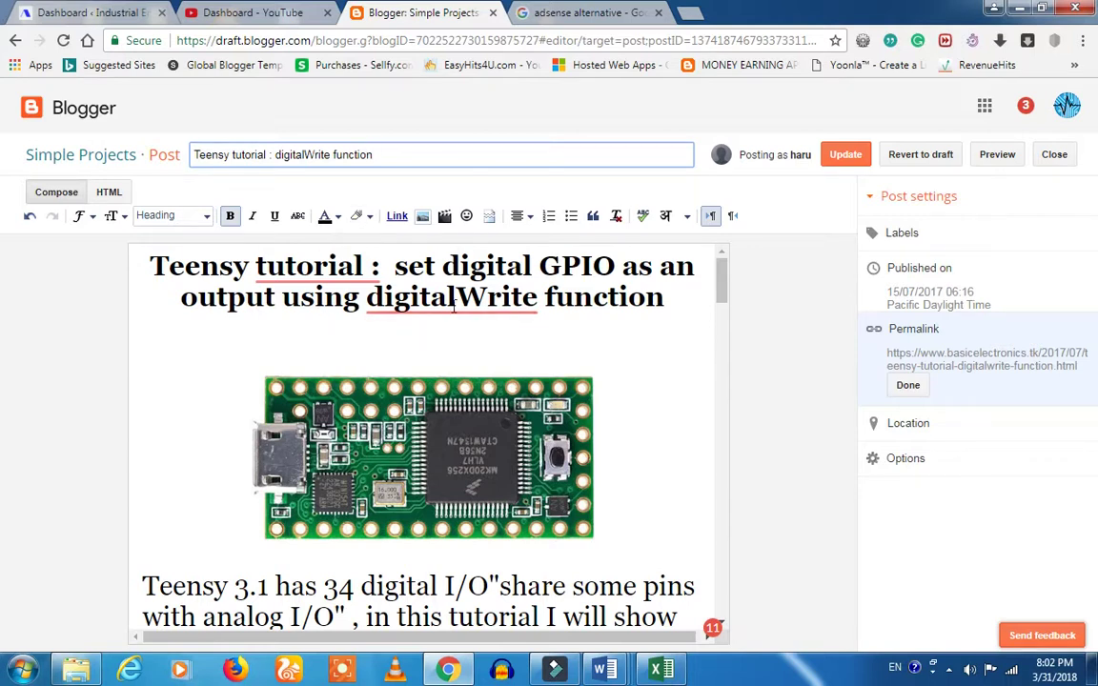
pyautogui.click(392, 154)
pyautogui.scroll(-15, 404, 335)
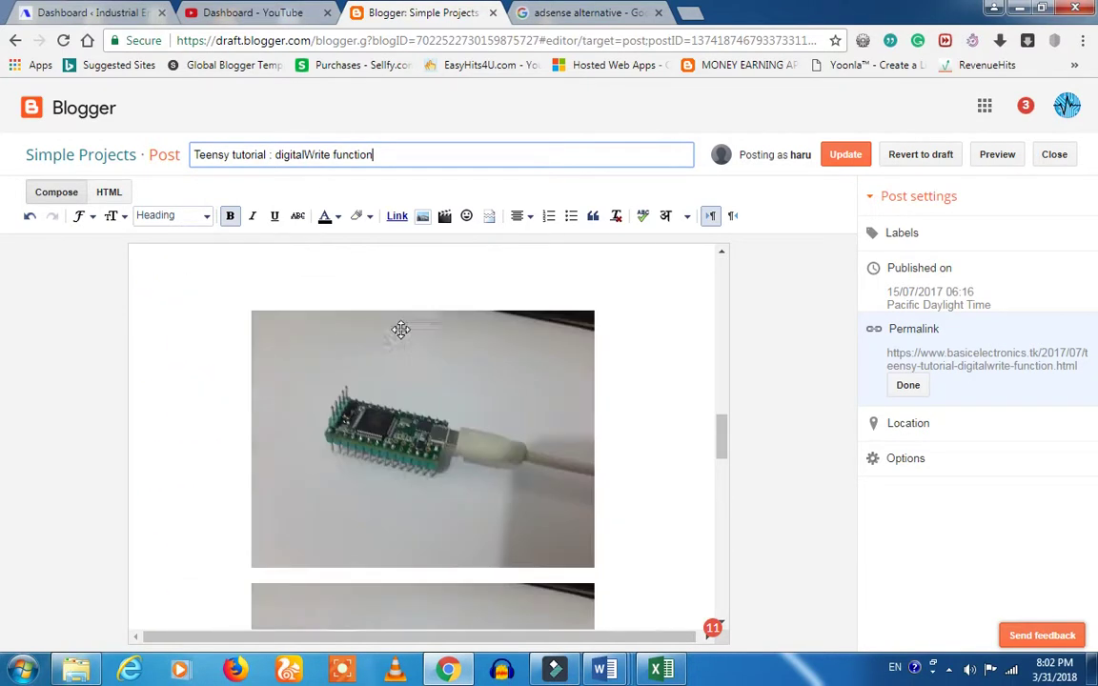
pyautogui.scroll(15, 402, 332)
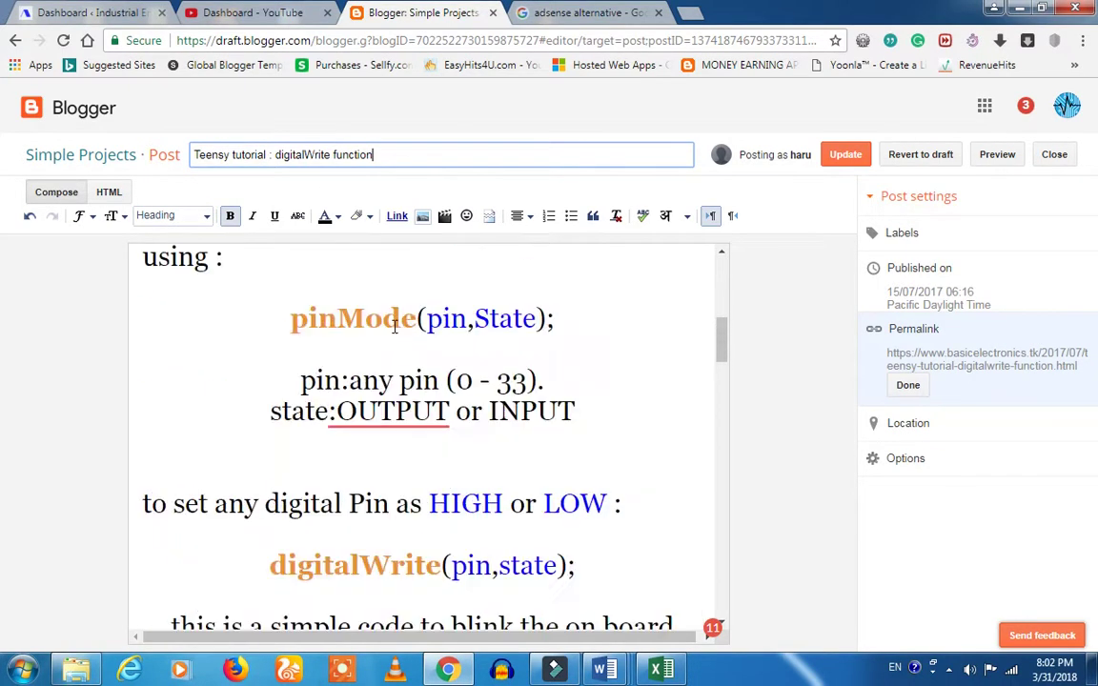
pyautogui.scroll(1, 394, 327)
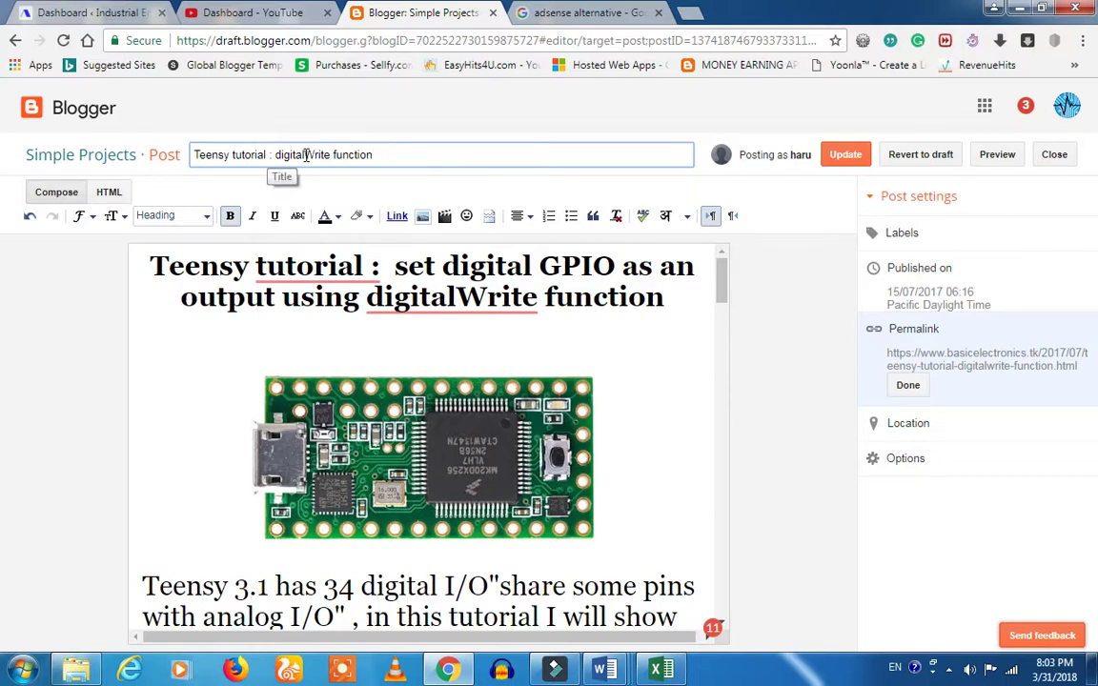
# Review the Google results for "adsense alternative" and highlight the title "Top 21 Best Google Adsense Alternatives 2018 to Make $20/Day from".
pyautogui.click(591, 14)
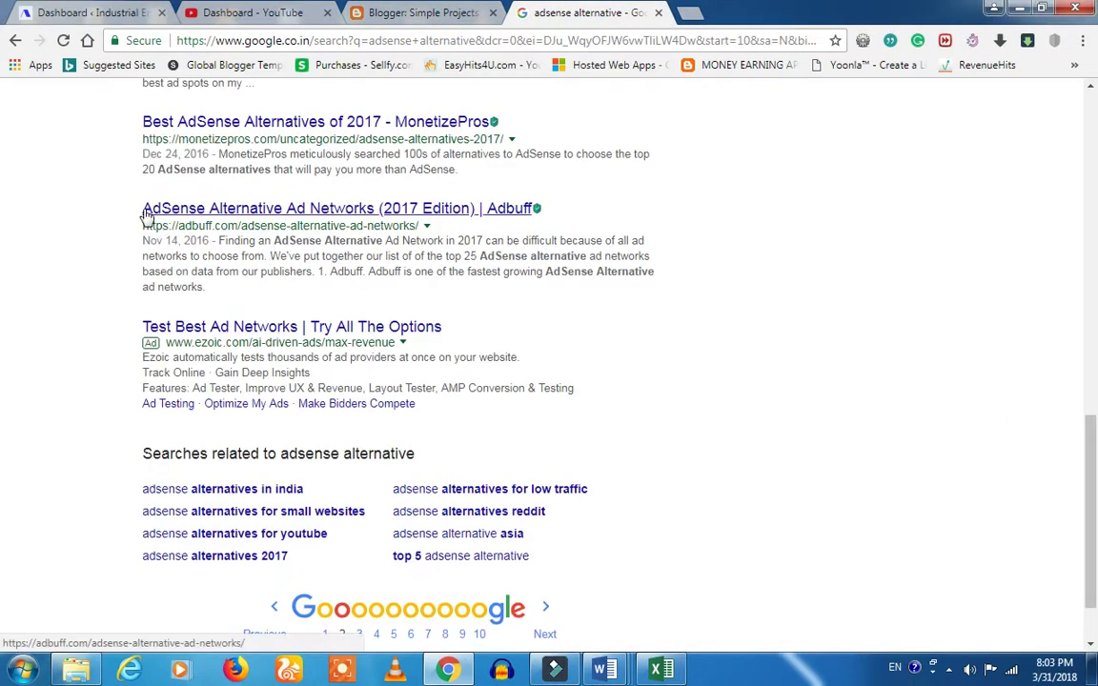
pyautogui.scroll(1, 202, 238)
pyautogui.scroll(4, 202, 238)
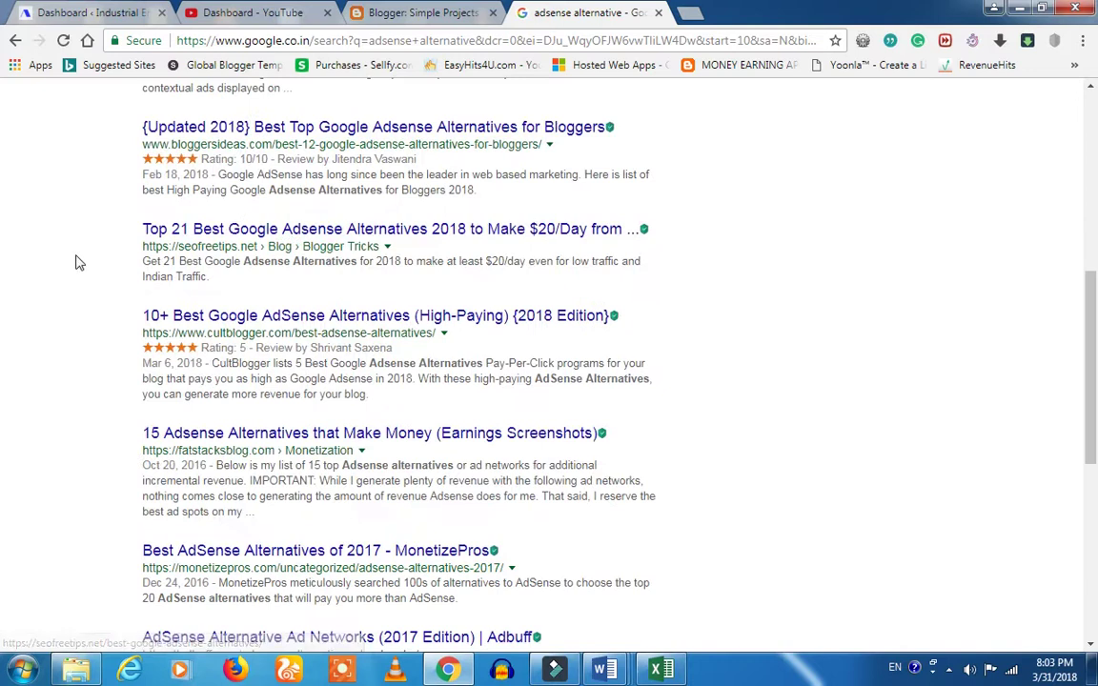
pyautogui.click(132, 226)
pyautogui.moveTo(176, 223); pyautogui.dragTo(648, 231)
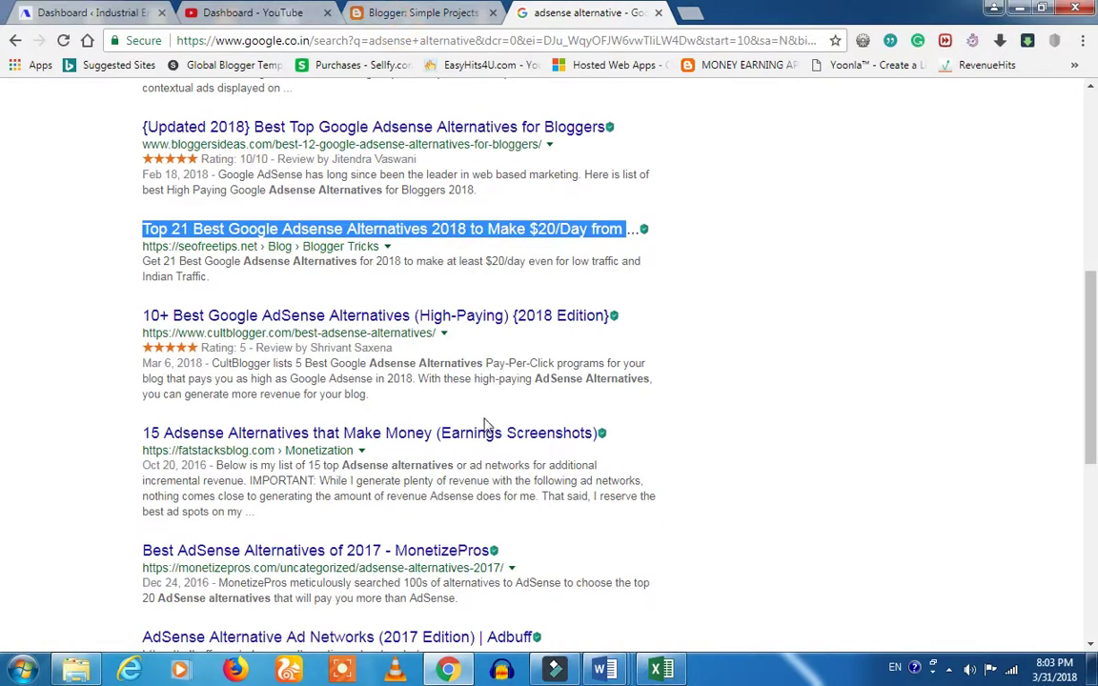
# Return to the Blogger post and examine its title and the introductory paragraph mentioning digitalWrite.
pyautogui.hotkey('ctrl', 'shift', 'Tab')
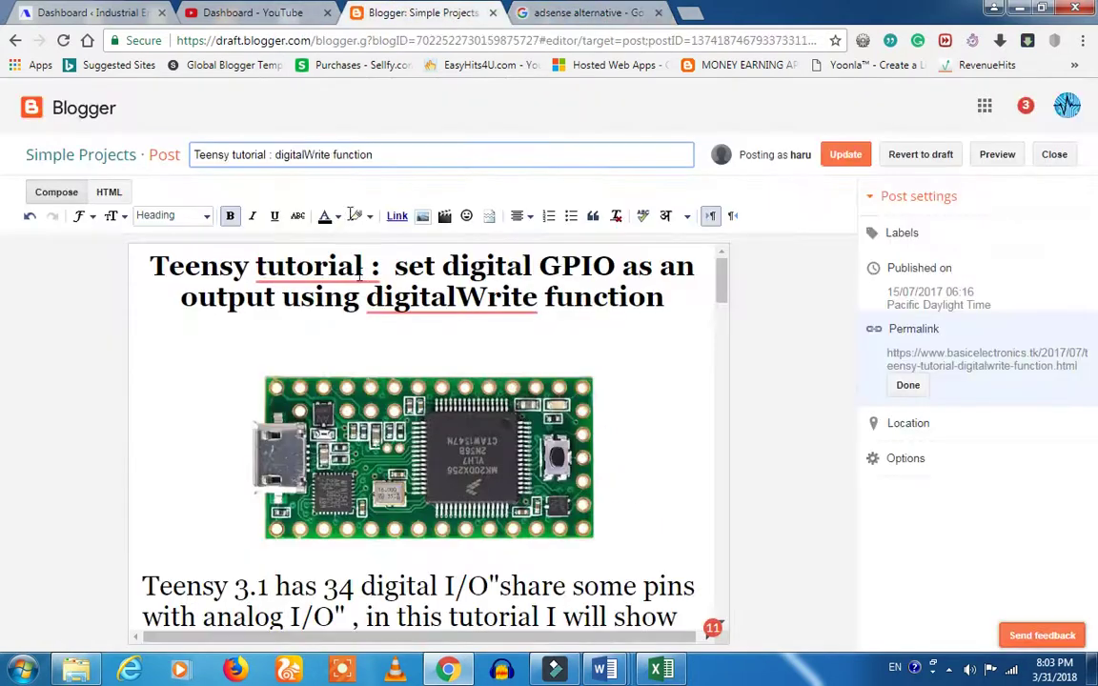
pyautogui.doubleClick(303, 155)
pyautogui.click(310, 154)
pyautogui.scroll(-3, 625, 420)
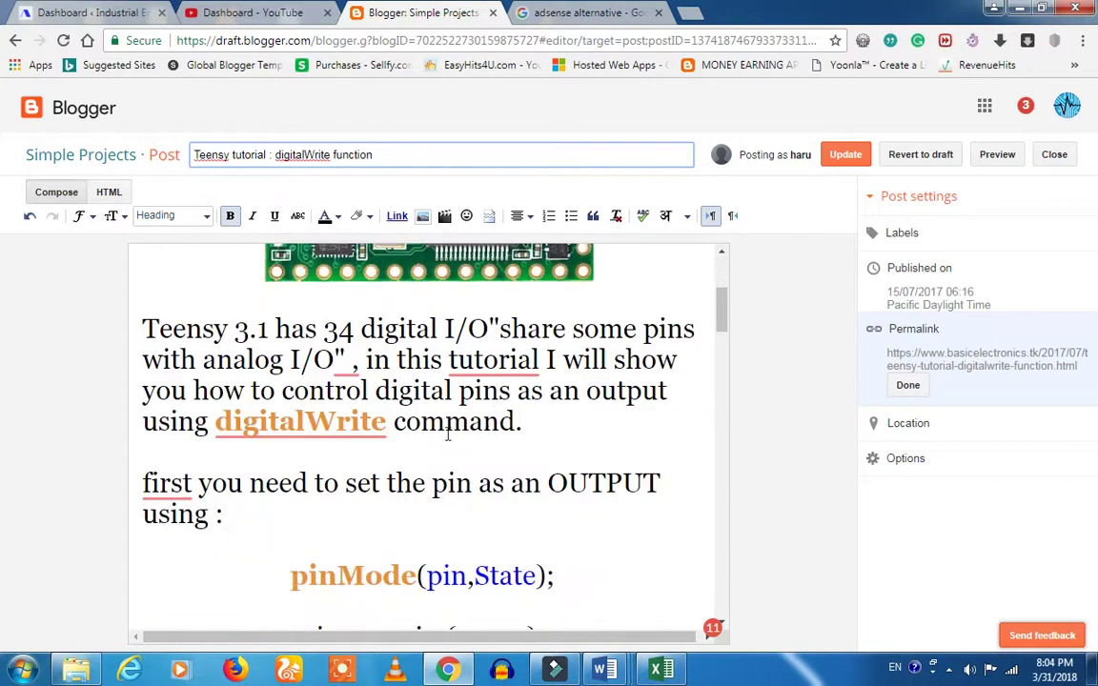
pyautogui.click(336, 426)
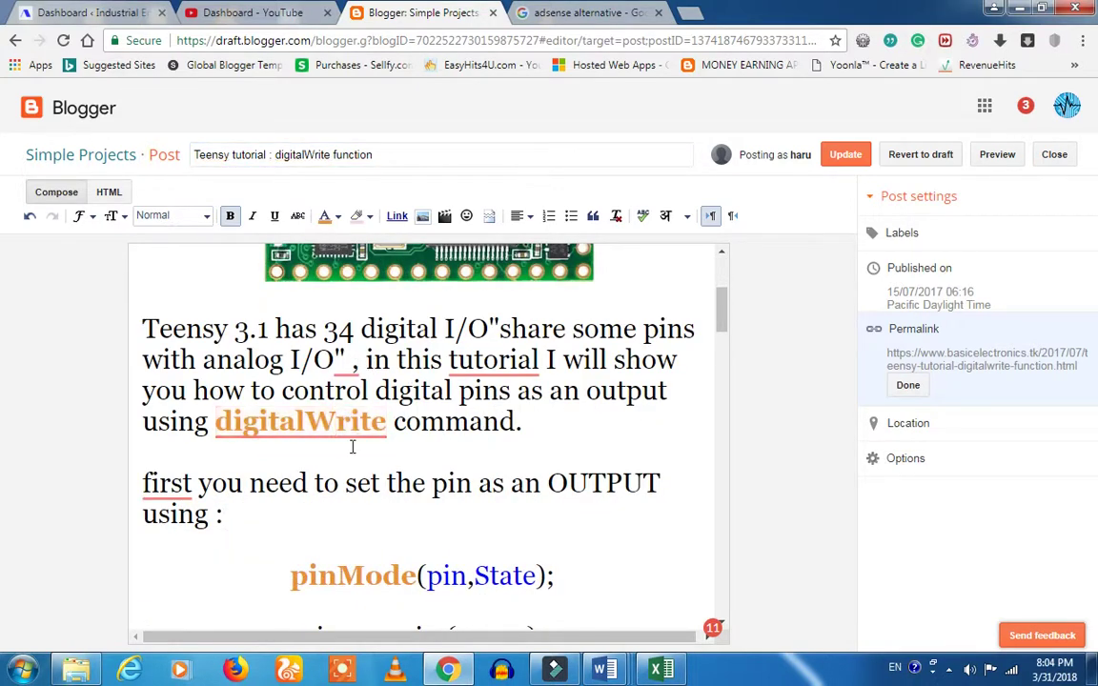
# Try to link the text "command." including its full stop after digitalWrite, and remove that link.
pyautogui.click(407, 423)
pyautogui.moveTo(407, 422); pyautogui.dragTo(523, 426)
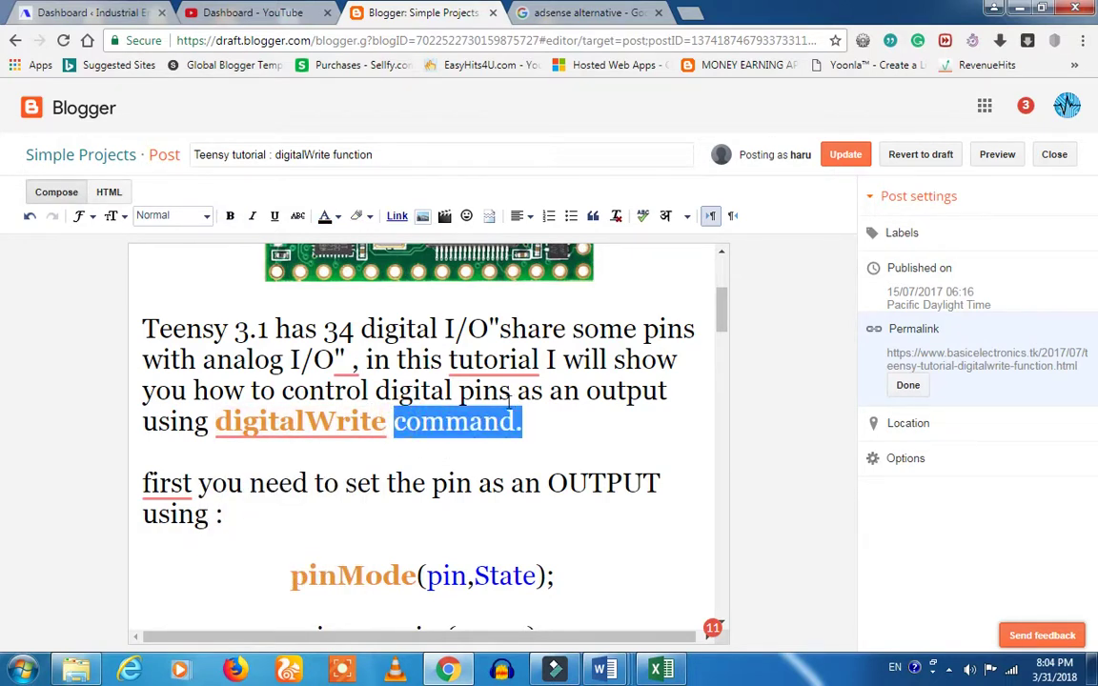
pyautogui.click(396, 216)
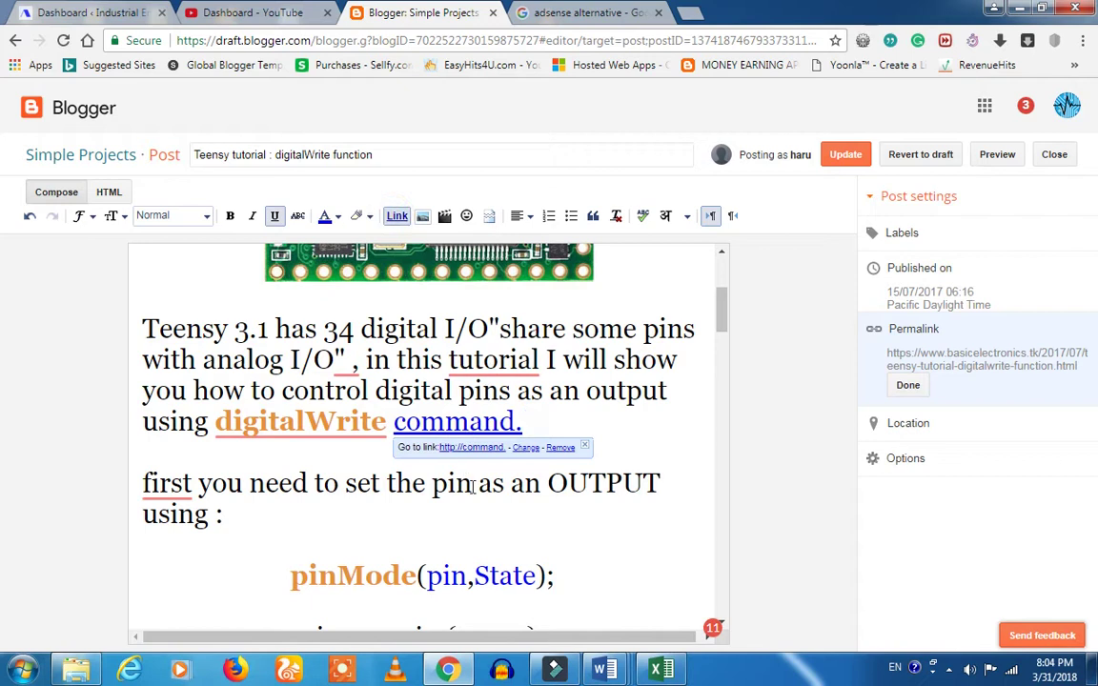
pyautogui.click(559, 449)
pyautogui.moveTo(515, 423); pyautogui.dragTo(394, 425)
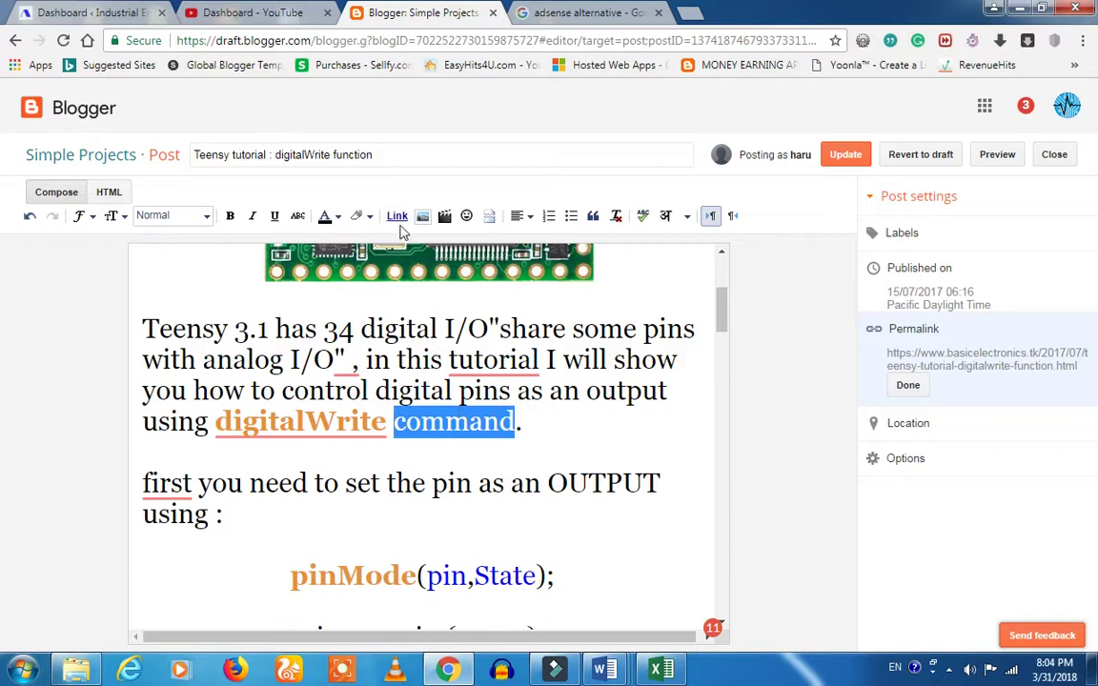
pyautogui.click(398, 217)
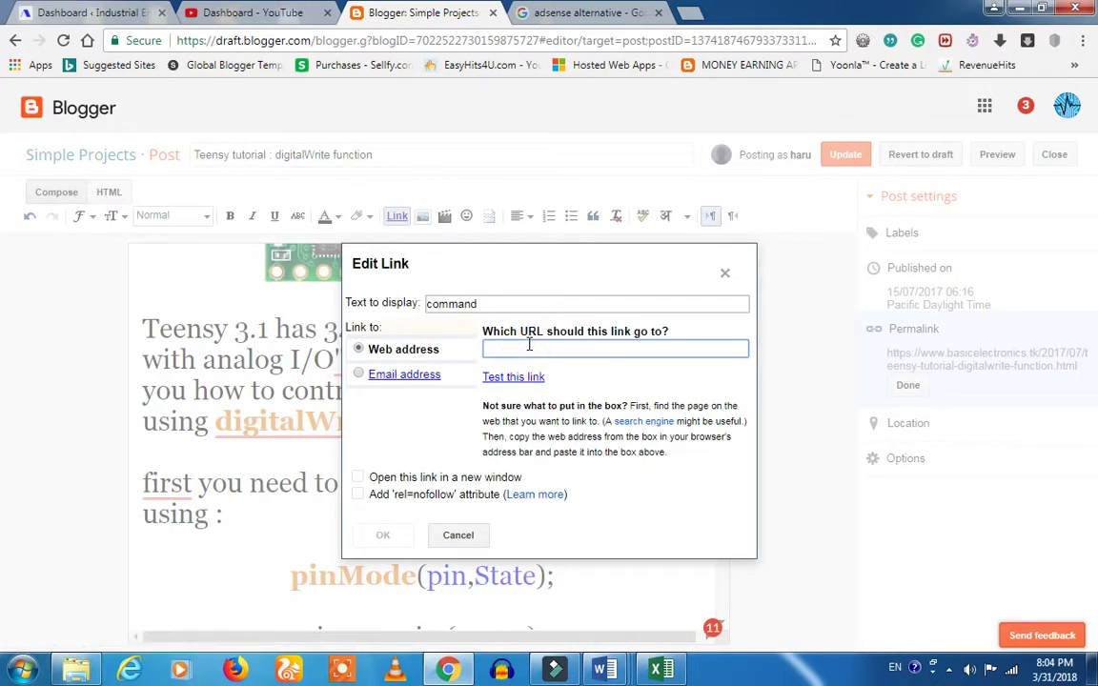
pyautogui.write('https')
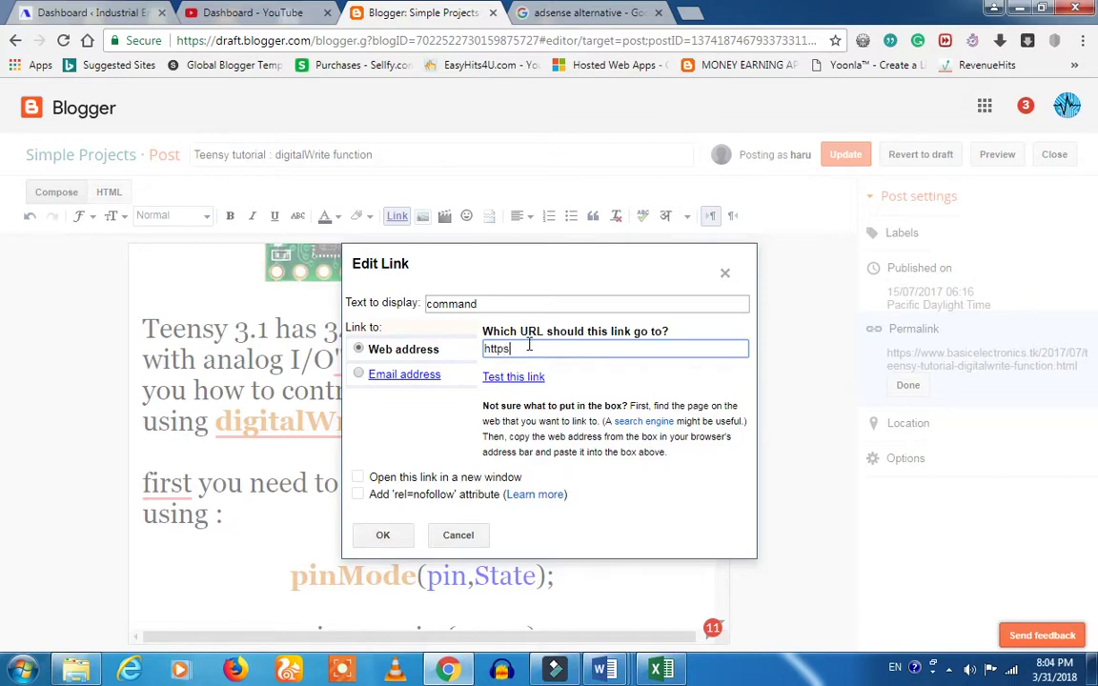
pyautogui.write('://google.com')
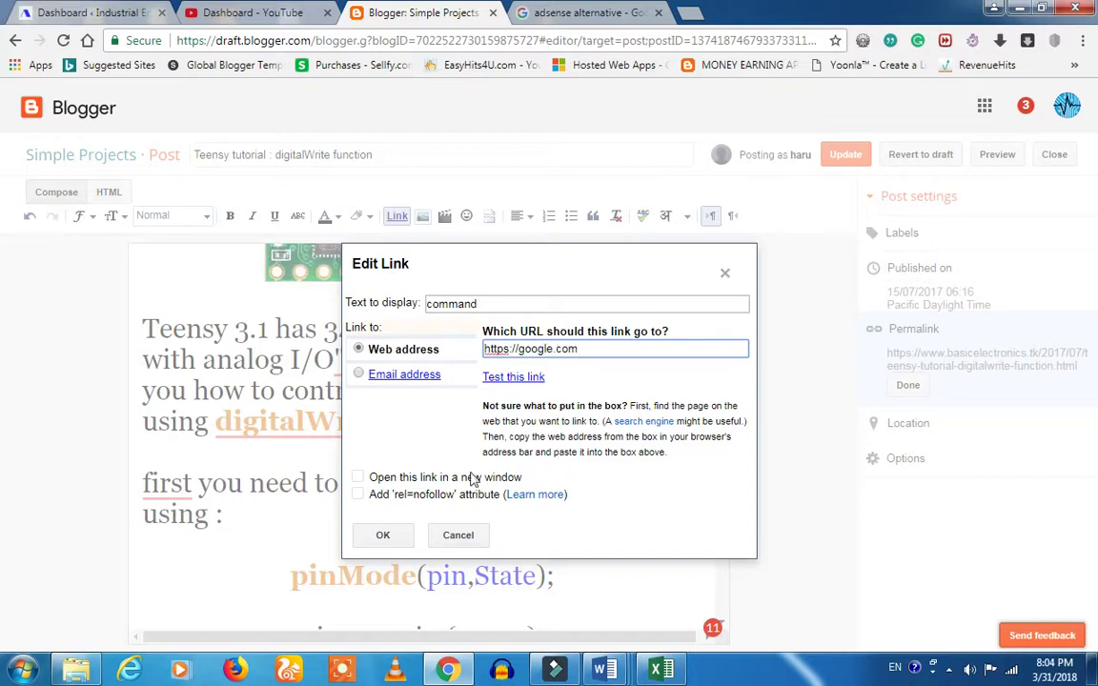
pyautogui.click(383, 536)
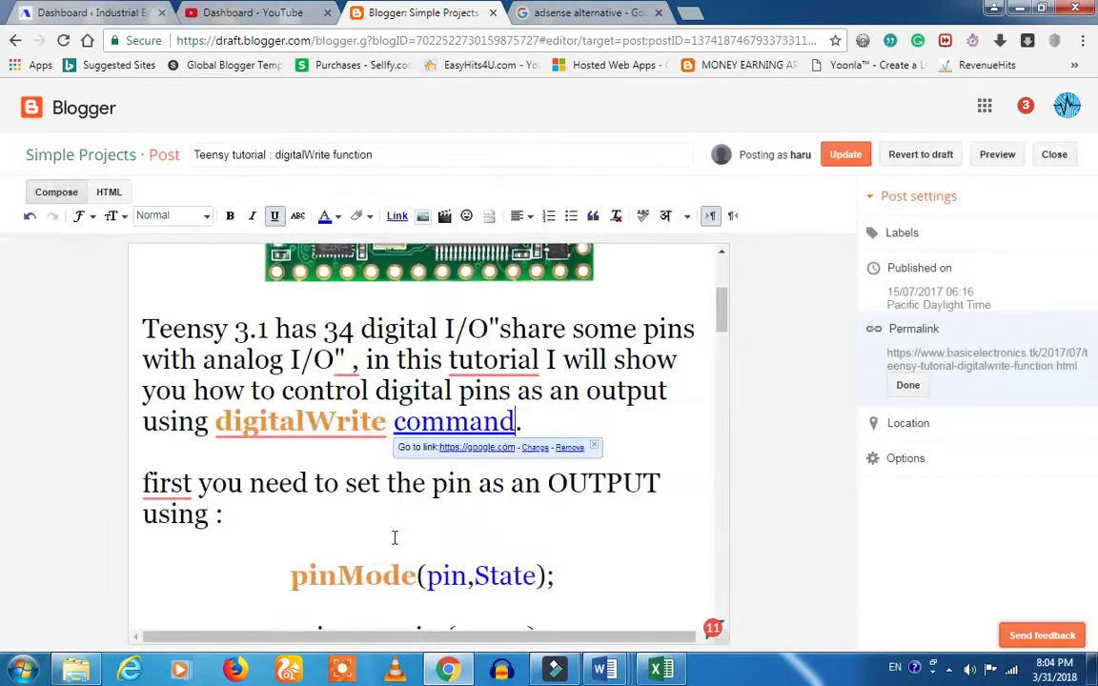
pyautogui.moveTo(539, 362); pyautogui.dragTo(543, 389)
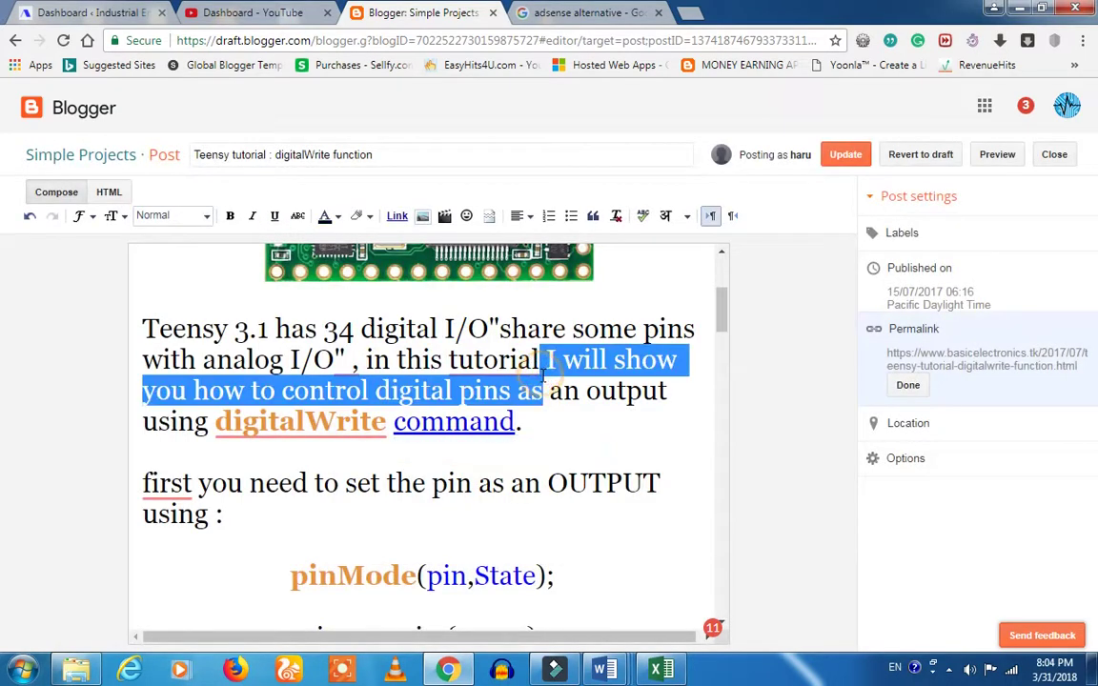
pyautogui.click(588, 396)
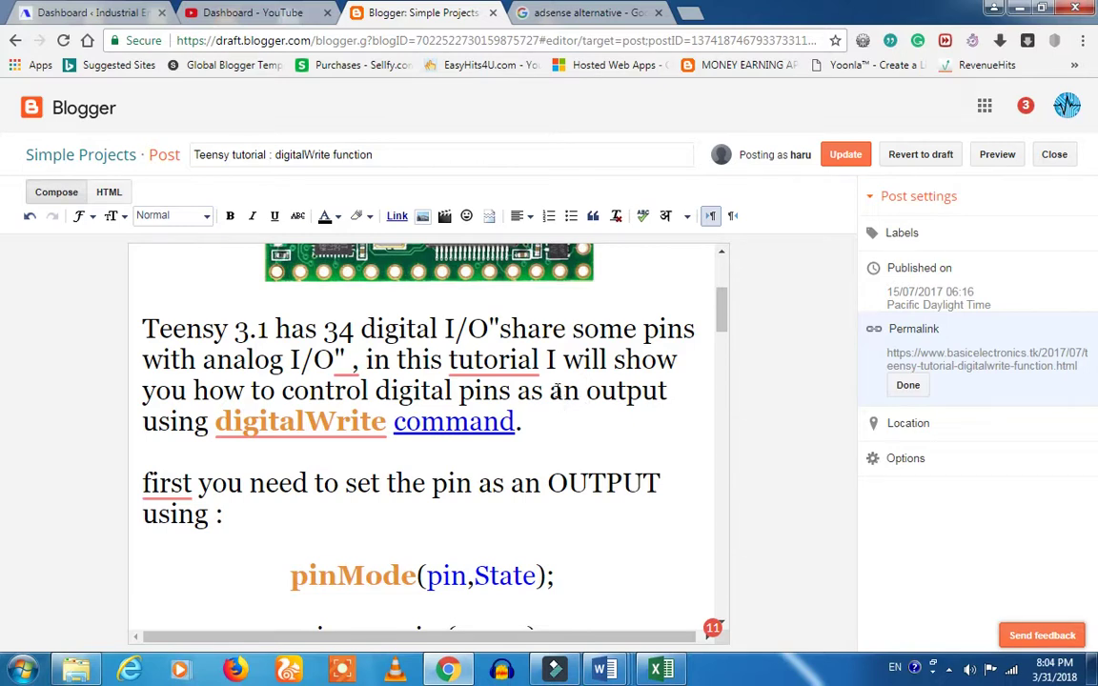
# Set the "command" link to open in a new window, and keep the current Windows color scheme without showing the message again.
pyautogui.click(478, 420)
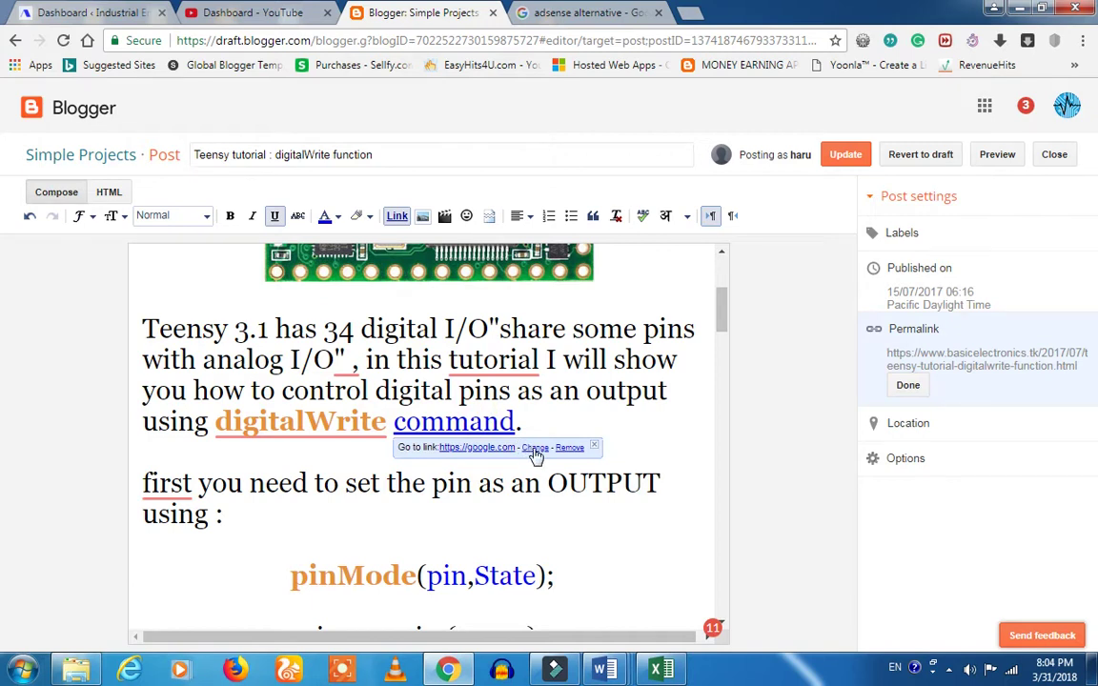
pyautogui.click(534, 449)
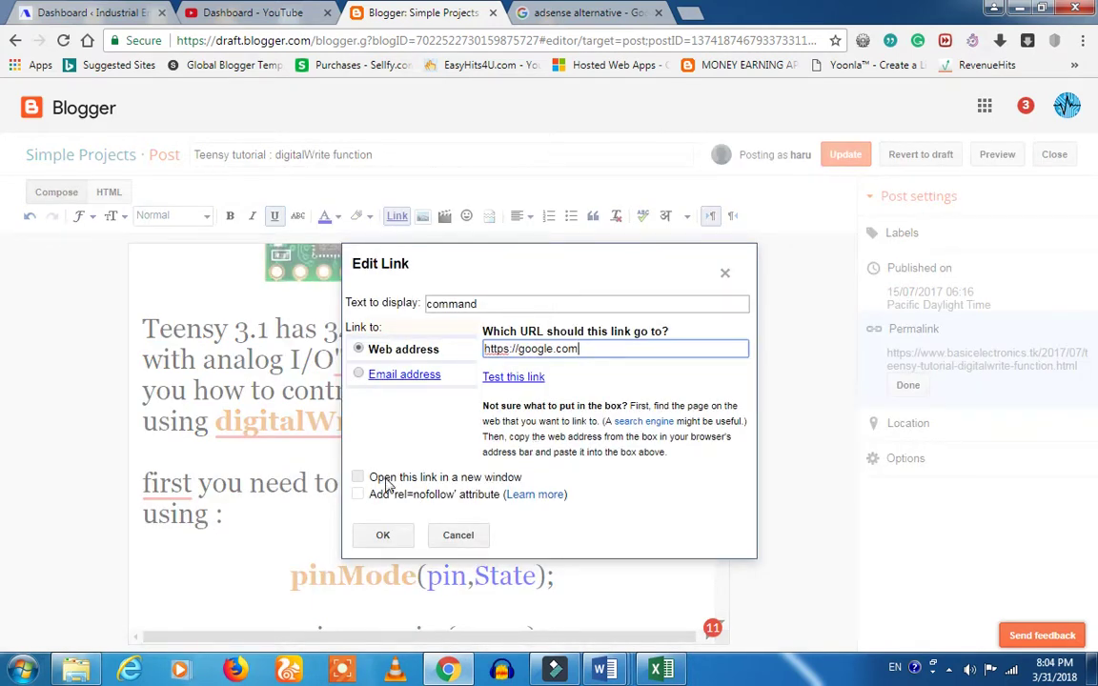
pyautogui.click(388, 487)
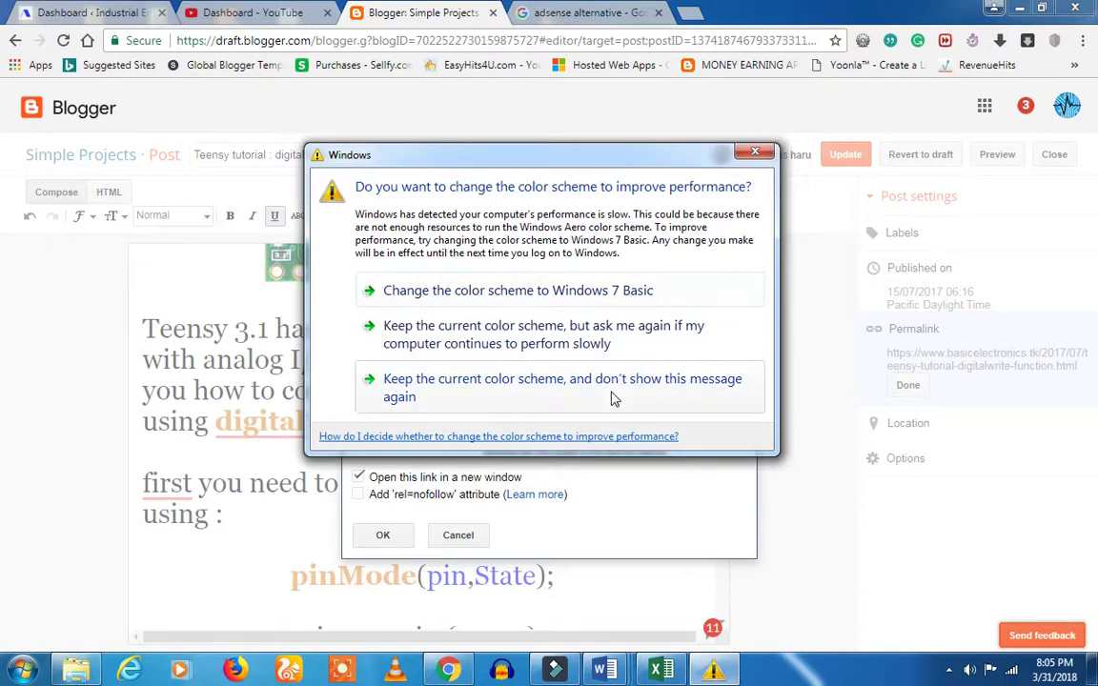
pyautogui.click(615, 396)
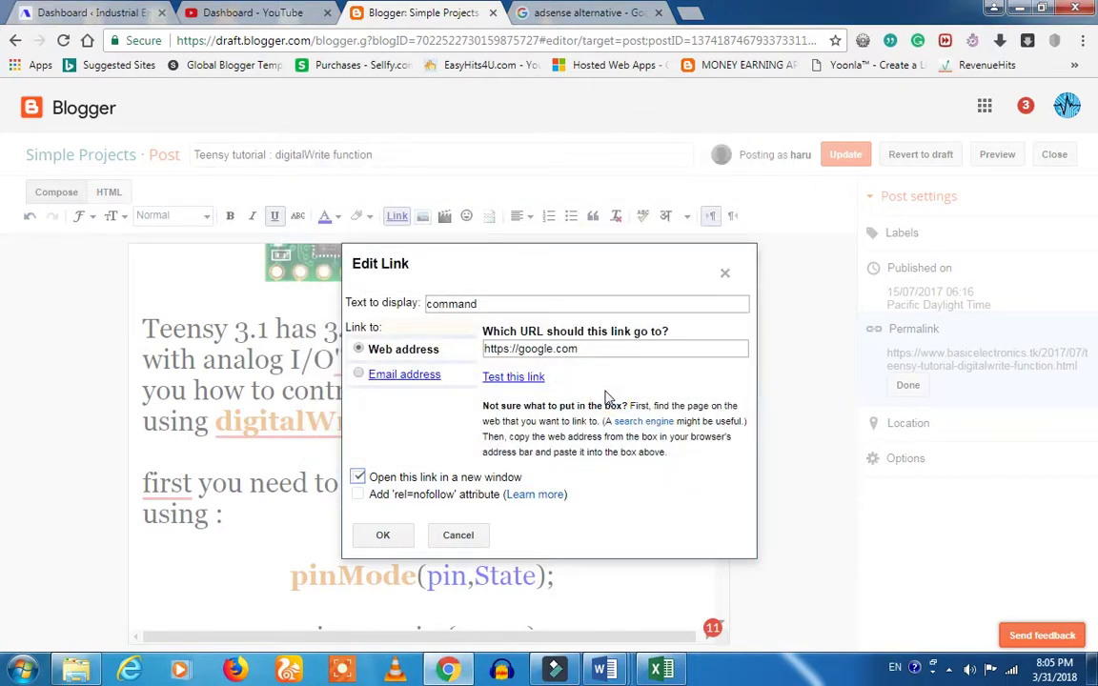
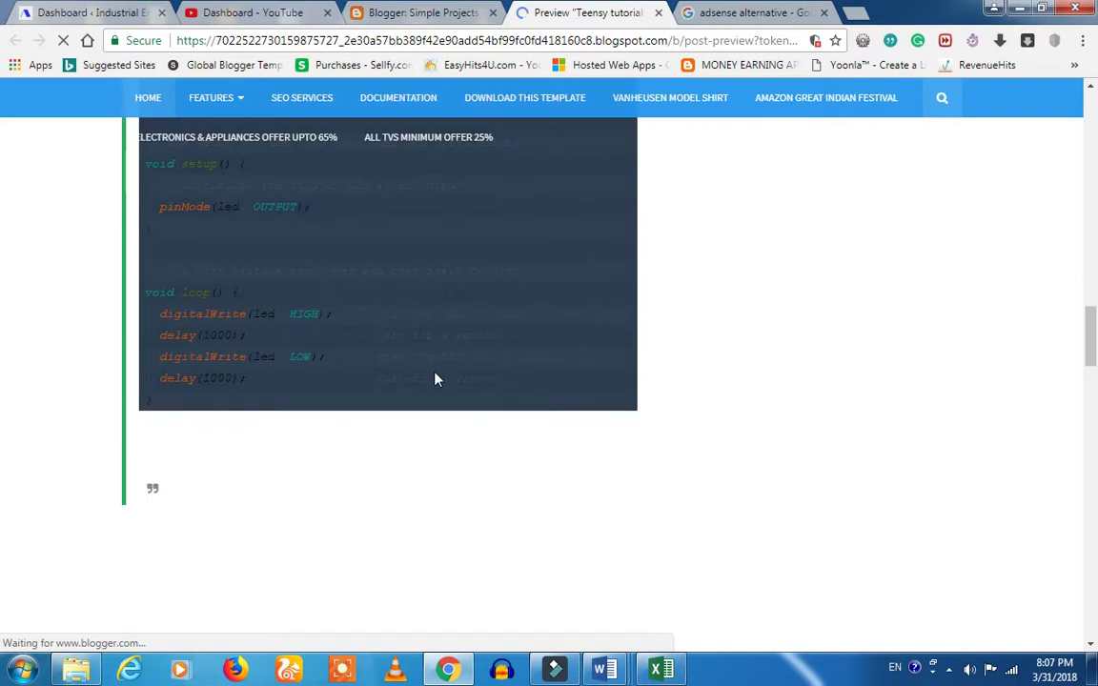
# Examine the post preview from the code and circuit images through to the sharing, author and comment sections.
pyautogui.scroll(-7, 435, 379)
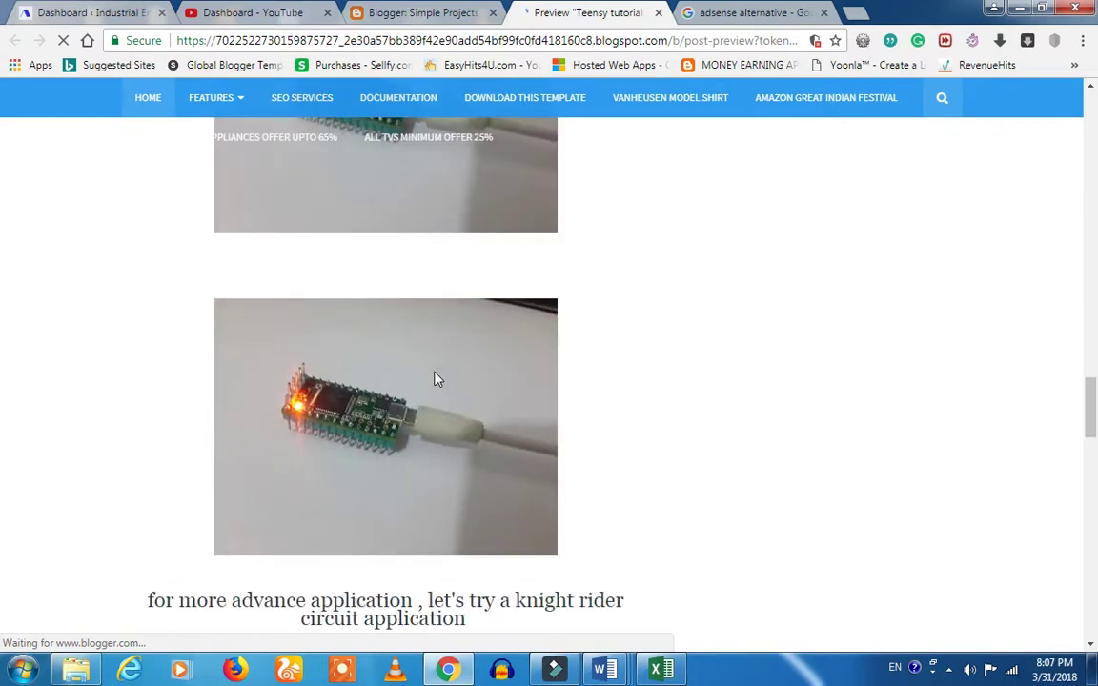
pyautogui.scroll(-6, 435, 379)
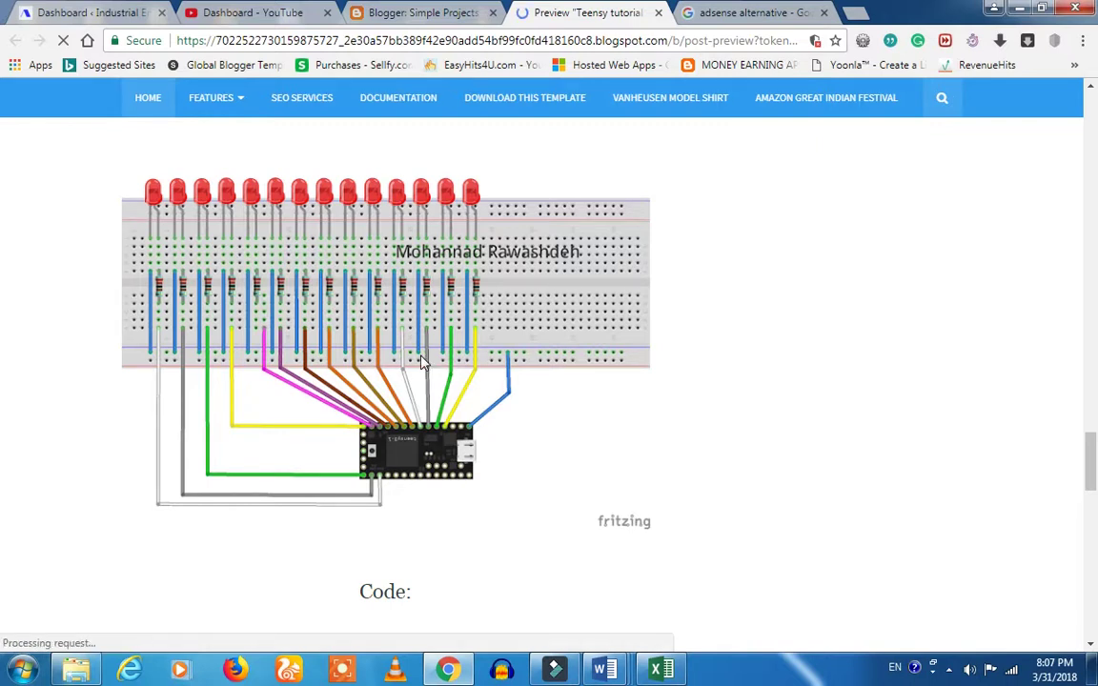
pyautogui.scroll(-1, 424, 362)
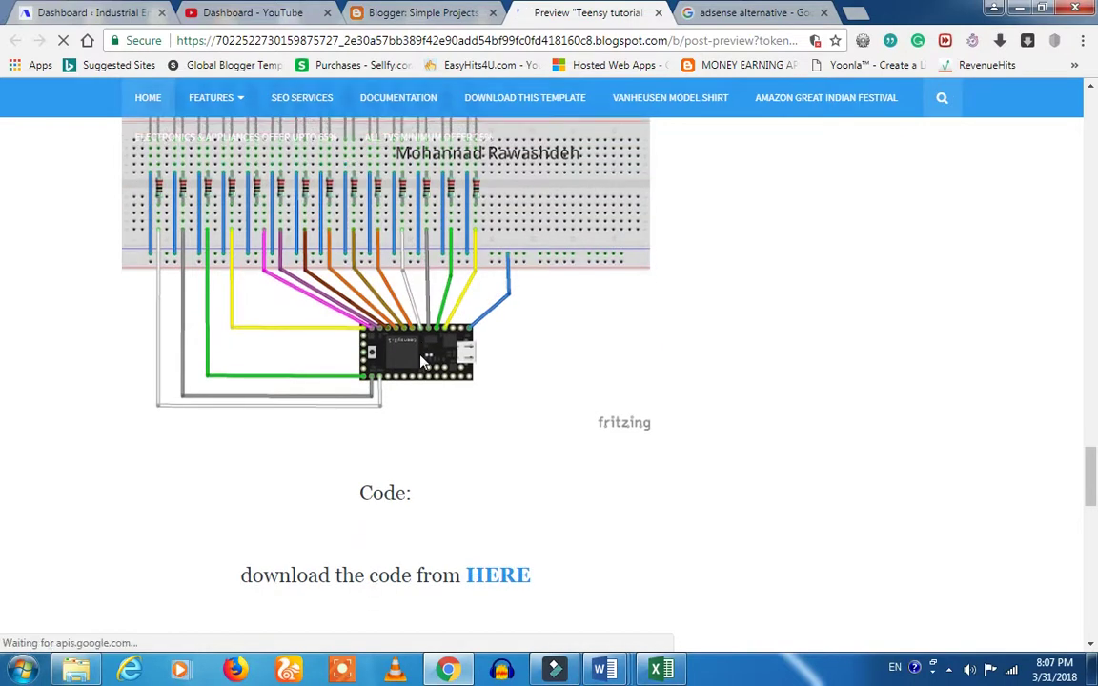
pyautogui.scroll(-5, 423, 362)
pyautogui.scroll(-5, 423, 362)
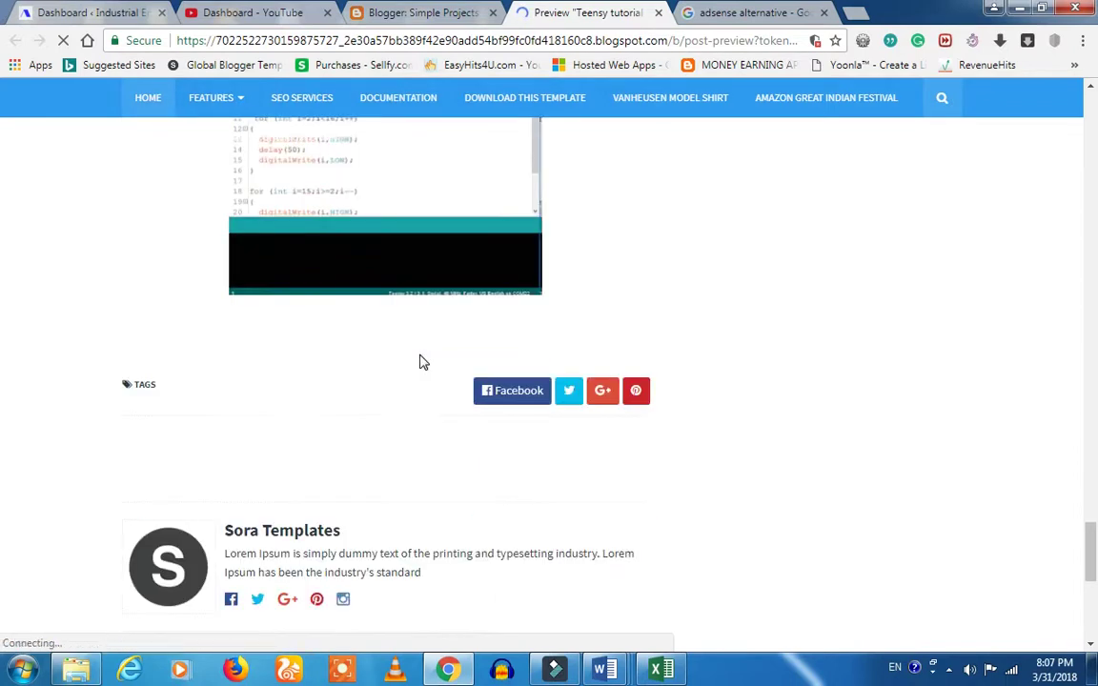
pyautogui.scroll(-4, 405, 440)
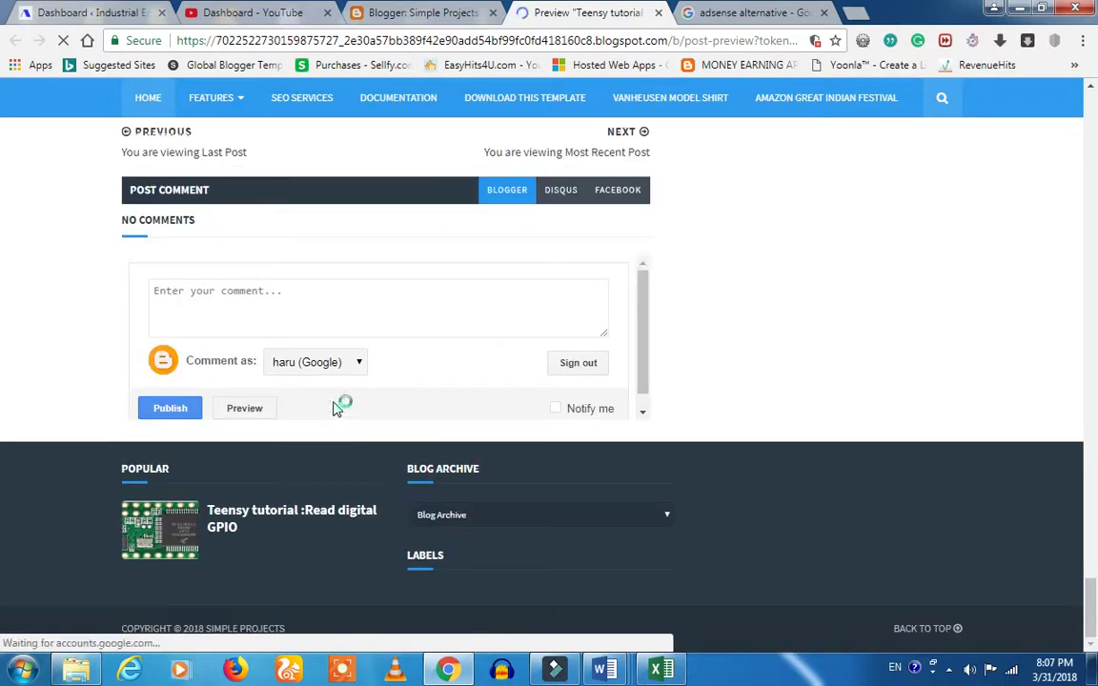
pyautogui.scroll(3, 343, 404)
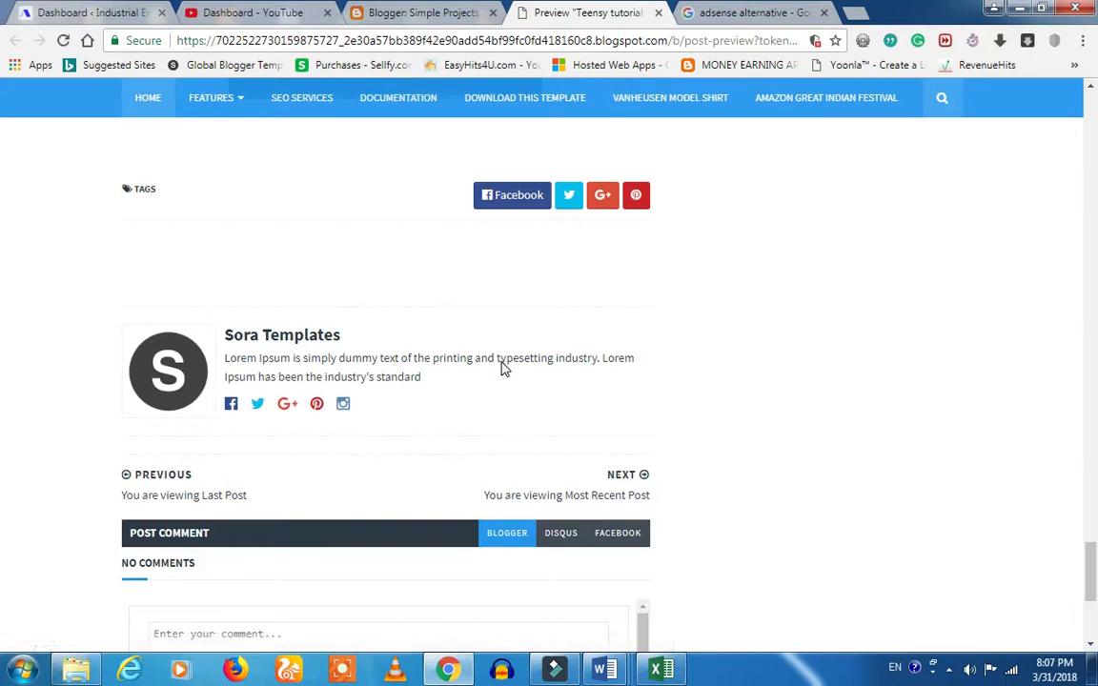
pyautogui.scroll(3, 377, 362)
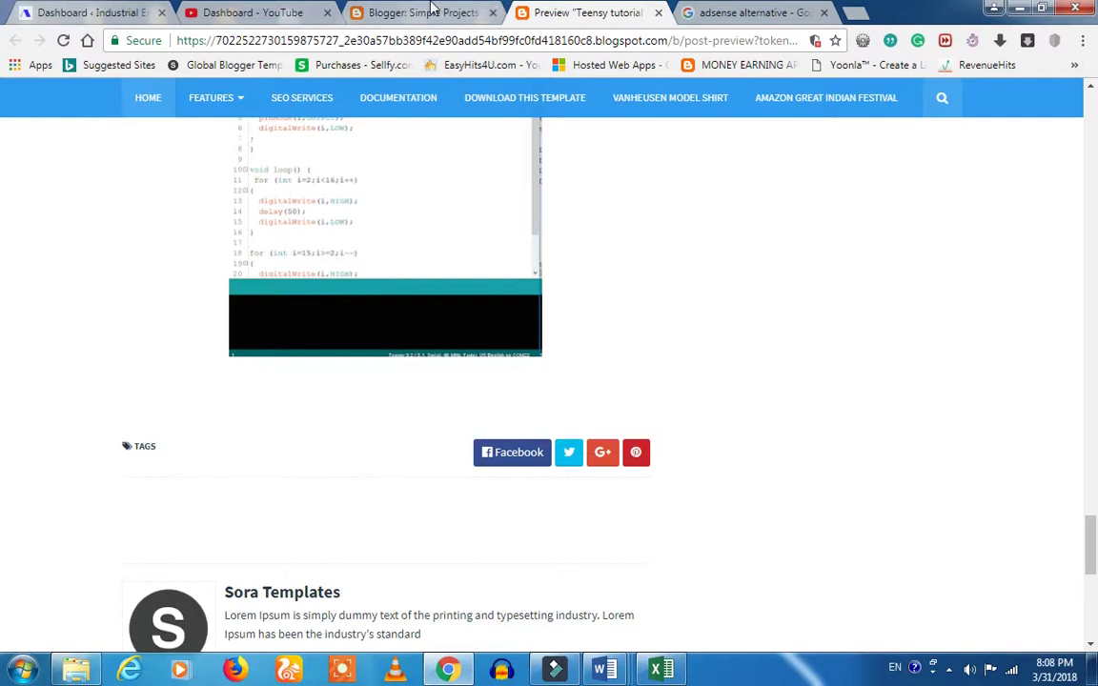
# Return to the post editor and insert a blank line after the sentence ending "the LED attached to pin # 13".
pyautogui.click(386, 13)
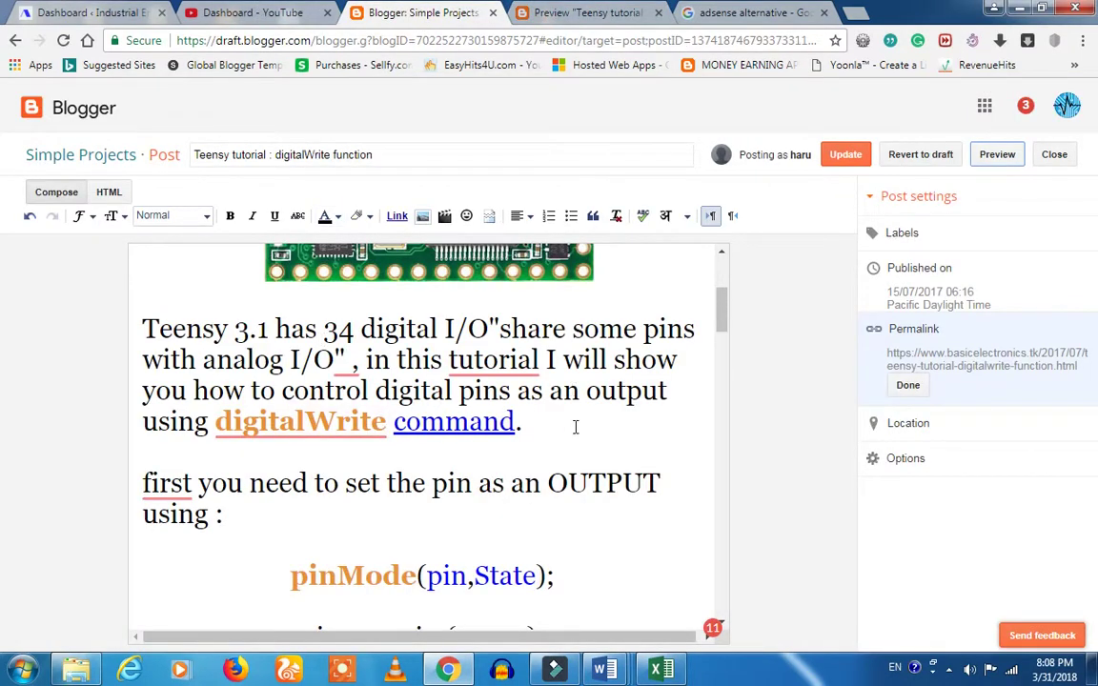
pyautogui.scroll(-5, 573, 426)
pyautogui.scroll(-5, 574, 428)
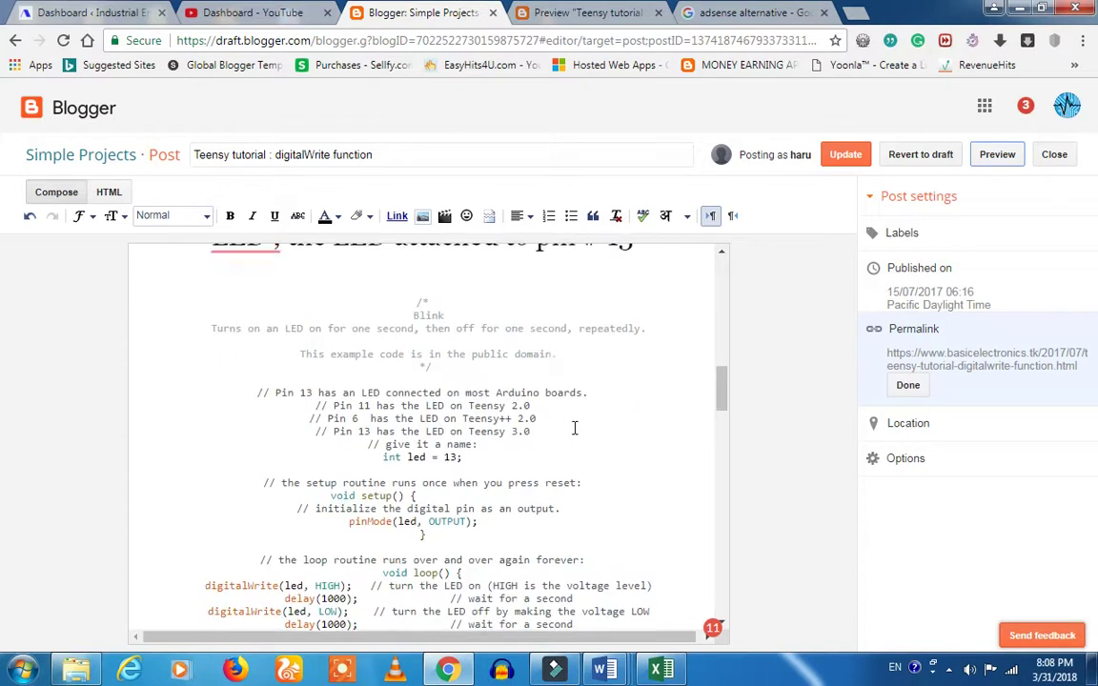
pyautogui.scroll(5, 589, 431)
pyautogui.click(655, 490)
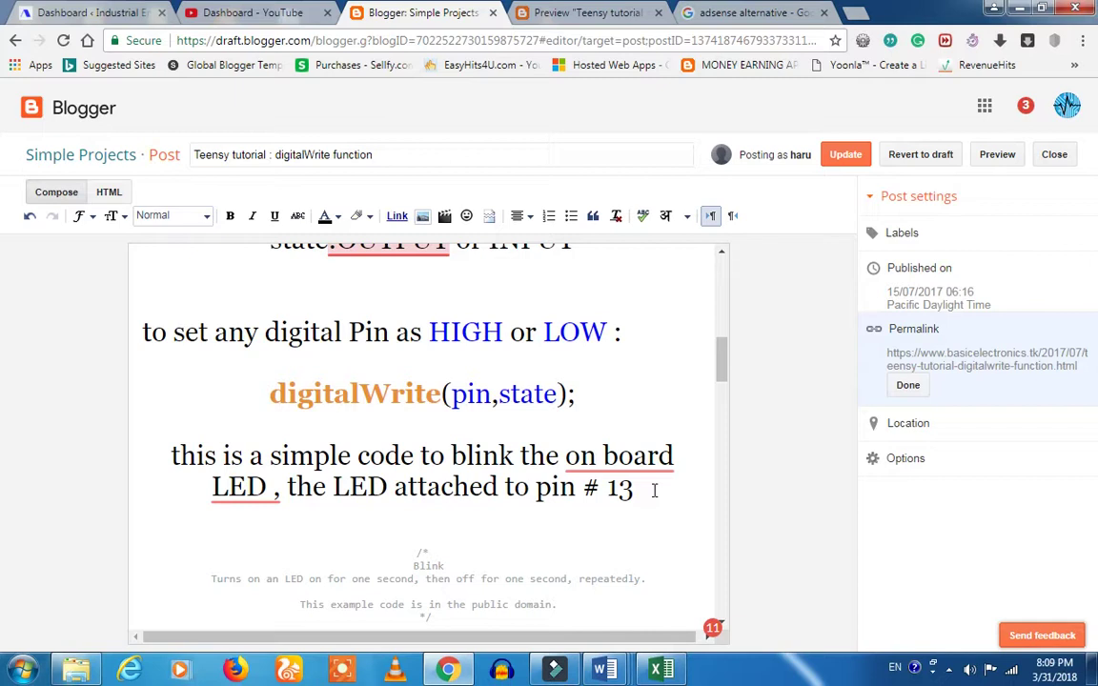
pyautogui.press('Return')
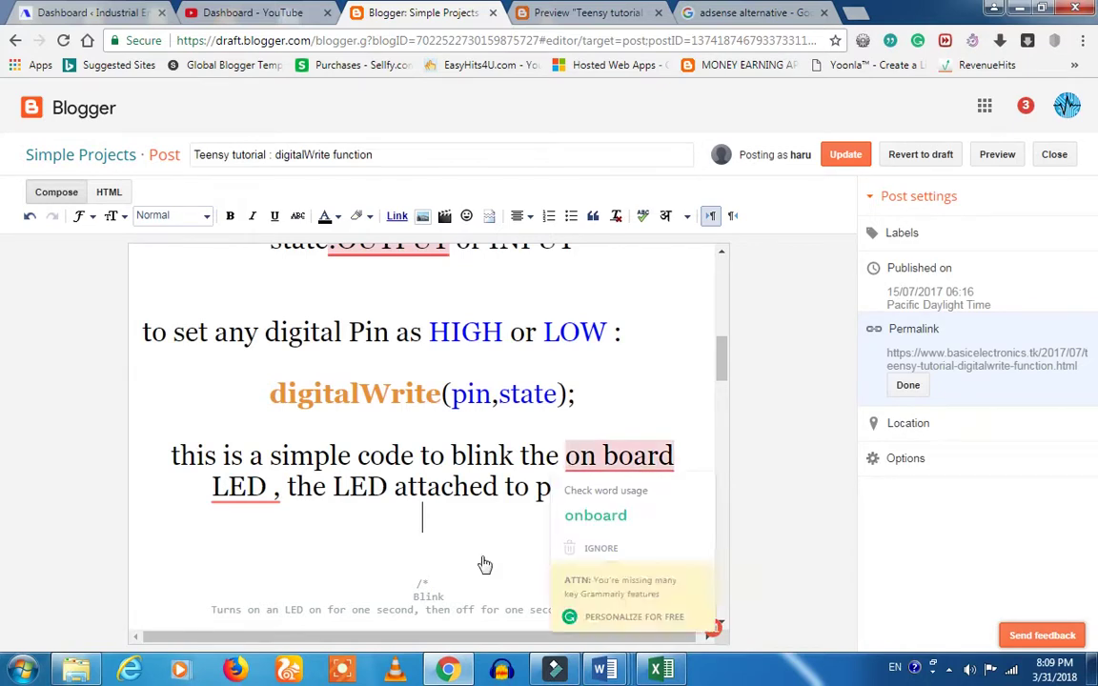
# Review the post's title against its heading, the opening paragraph with the "command" link, and the pinMode and digitalWrite sections.
pyautogui.click(489, 515)
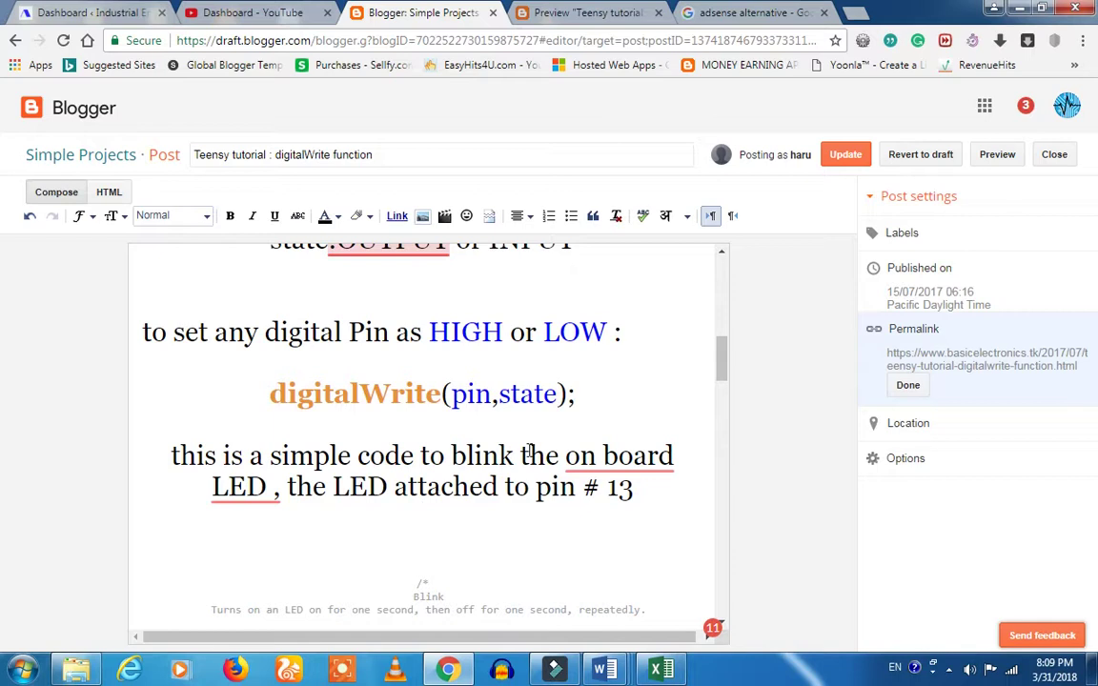
pyautogui.click(346, 157)
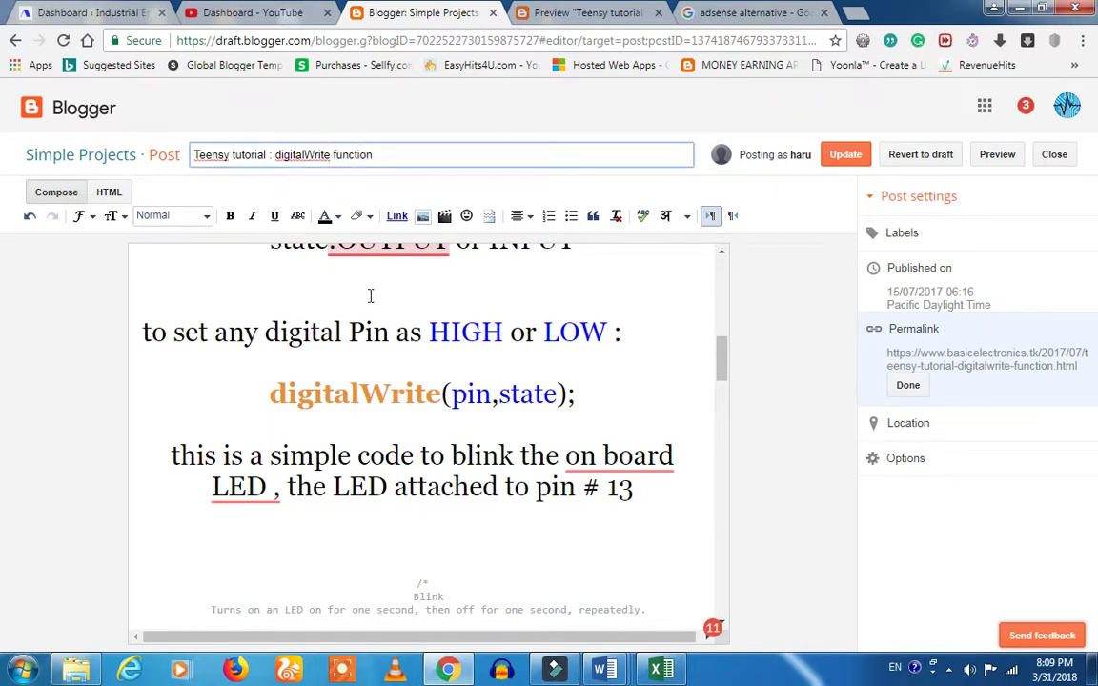
pyautogui.scroll(5, 381, 381)
pyautogui.scroll(3, 362, 423)
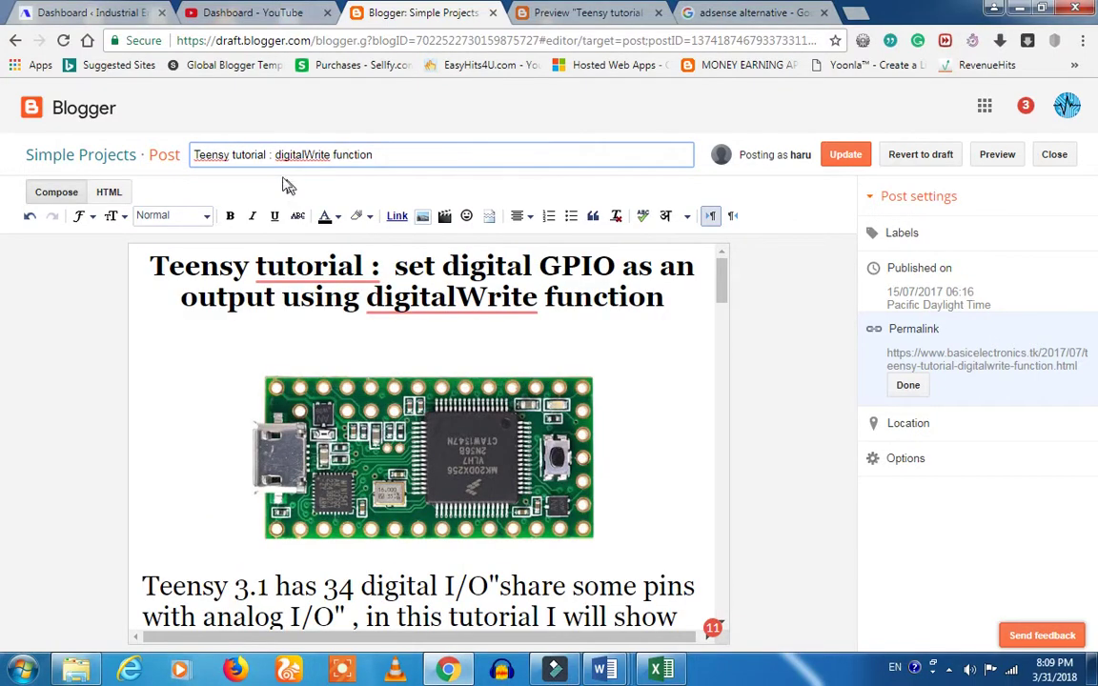
pyautogui.scroll(-4, 429, 362)
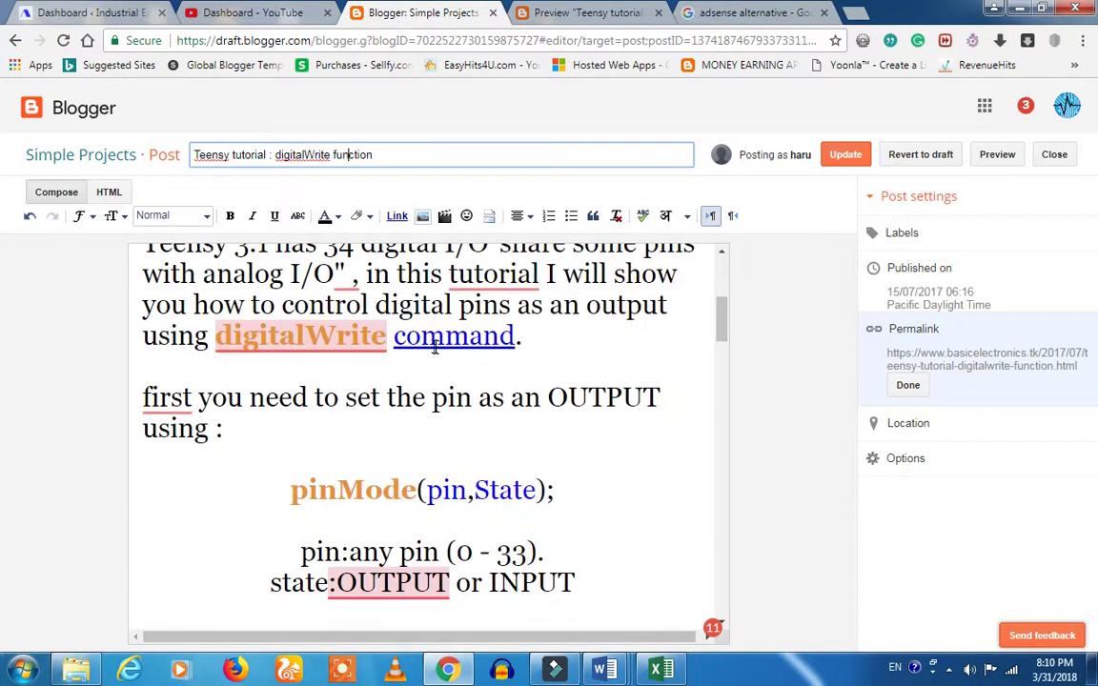
pyautogui.scroll(-2, 409, 410)
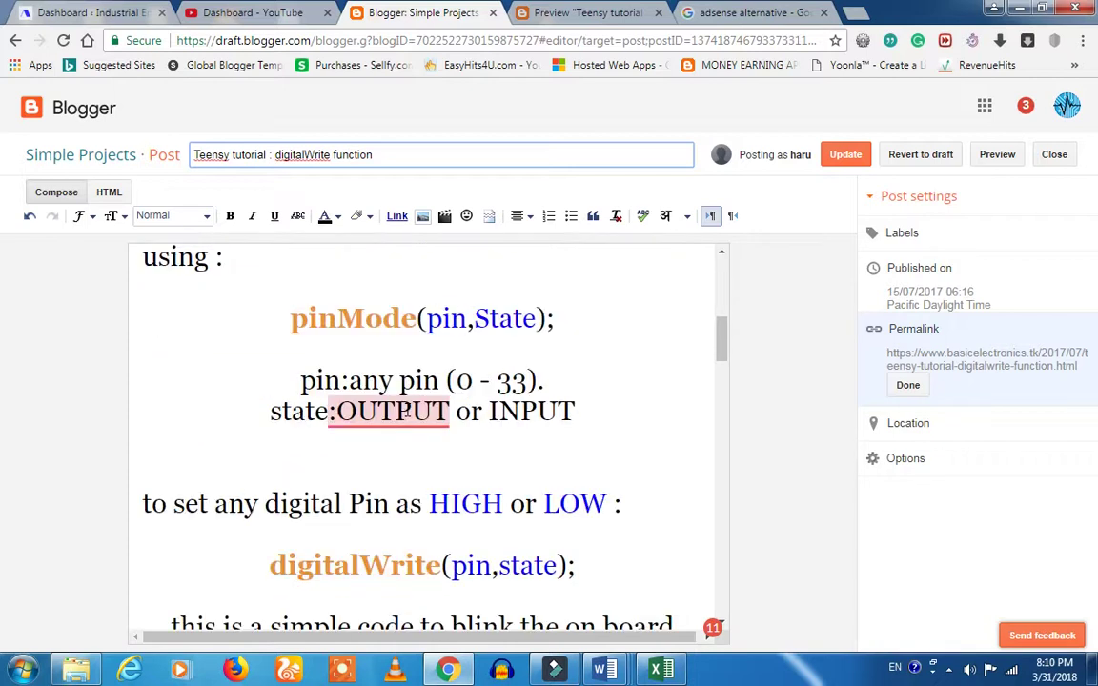
pyautogui.scroll(-2, 407, 410)
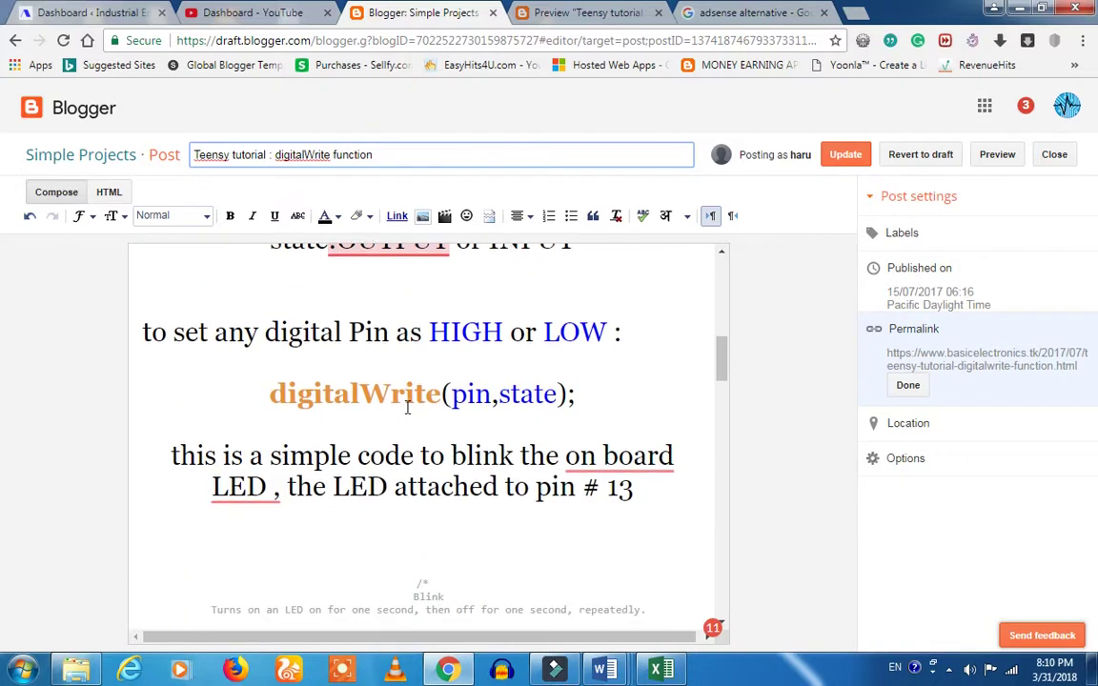
pyautogui.click(390, 339)
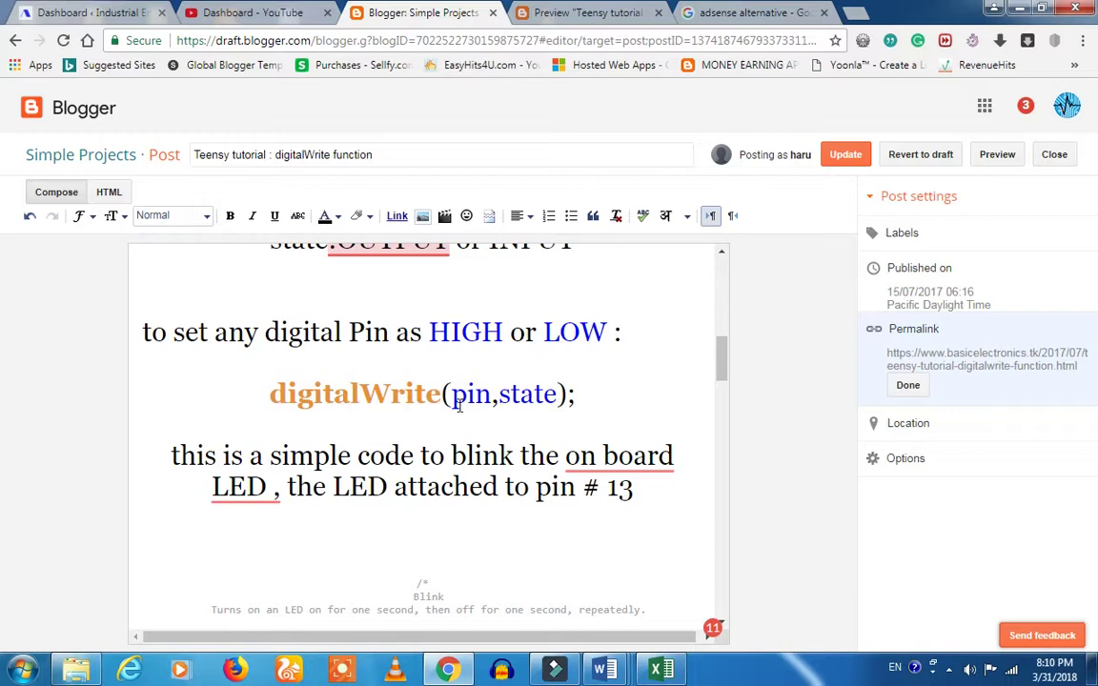
# Review the post's heading, title and board image, and highlight the first lines of the opening paragraph starting "Teensy 3.1".
pyautogui.scroll(10, 508, 423)
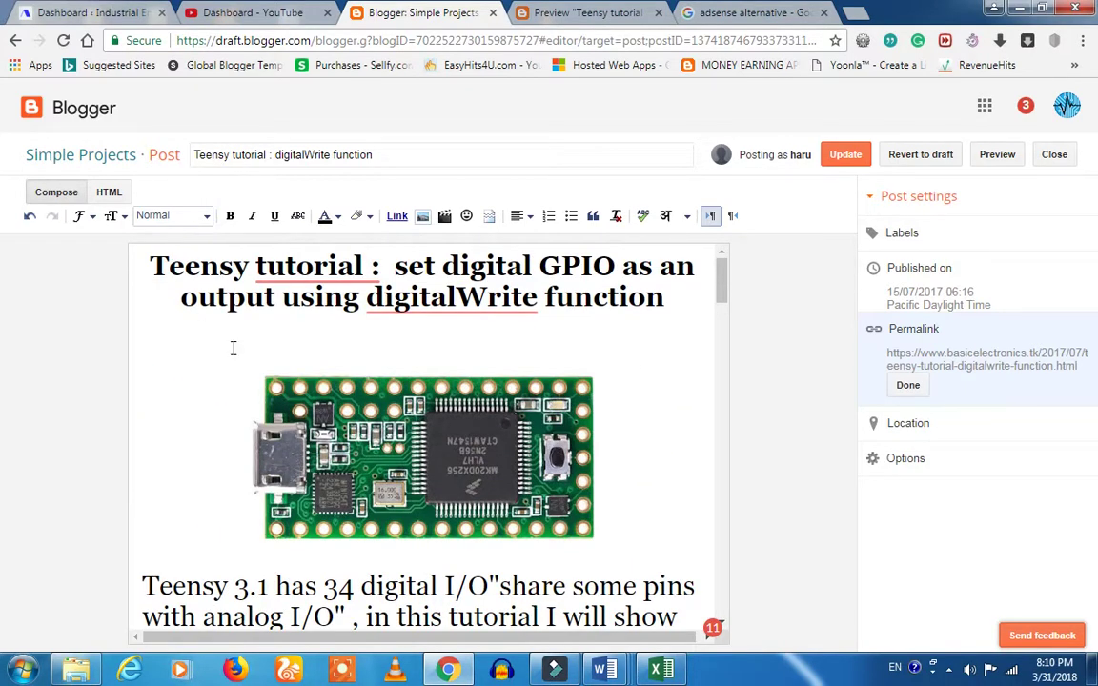
pyautogui.scroll(-3, 232, 349)
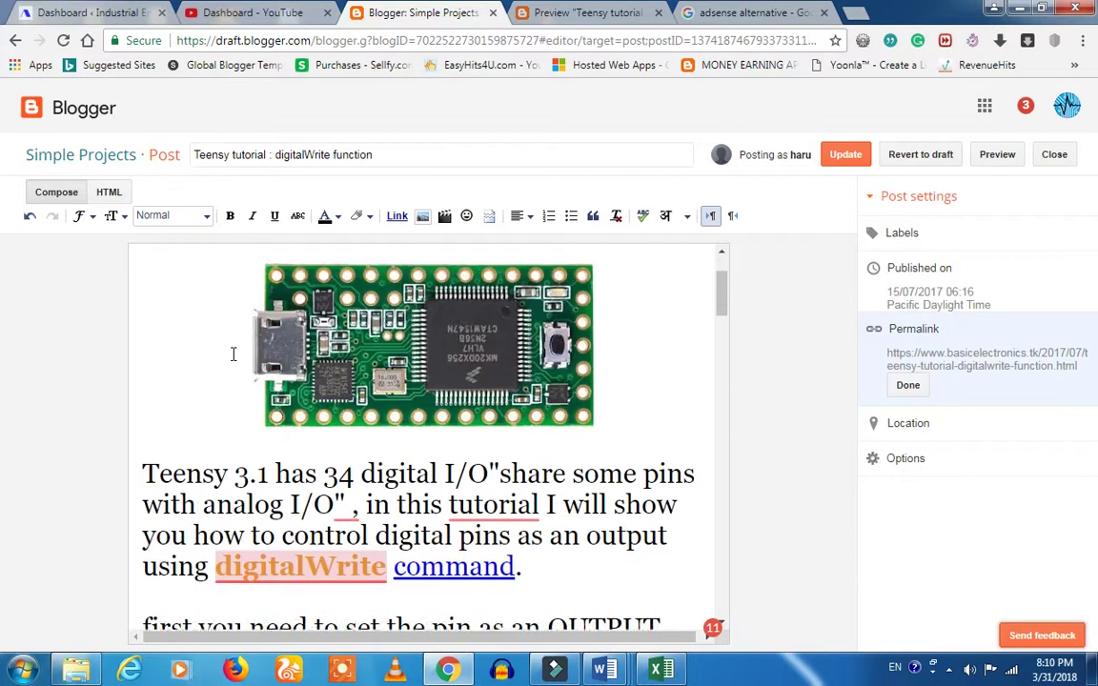
pyautogui.scroll(3, 228, 362)
pyautogui.click(272, 156)
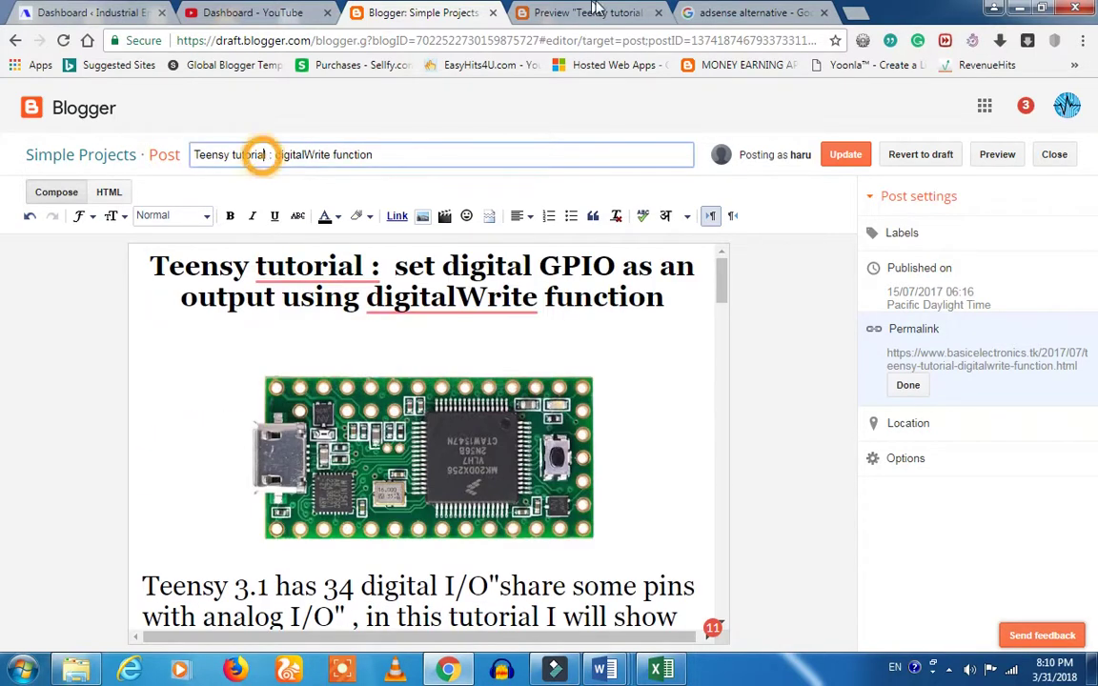
pyautogui.hotkey('ctrl', '9')
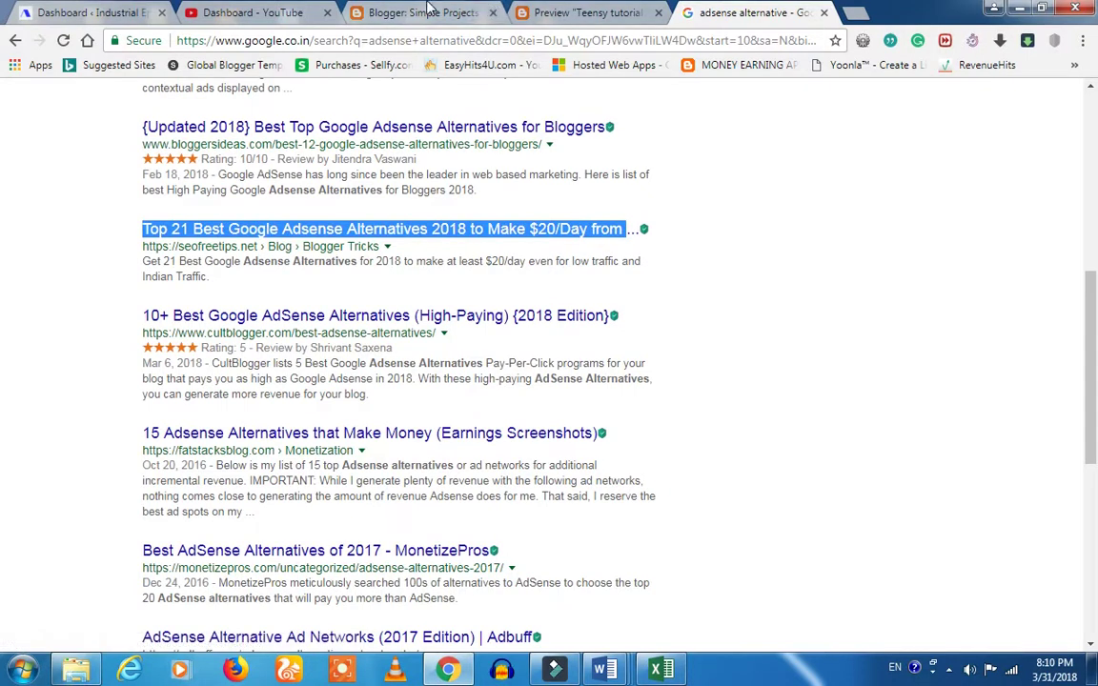
pyautogui.click(467, 10)
pyautogui.scroll(-3, 249, 507)
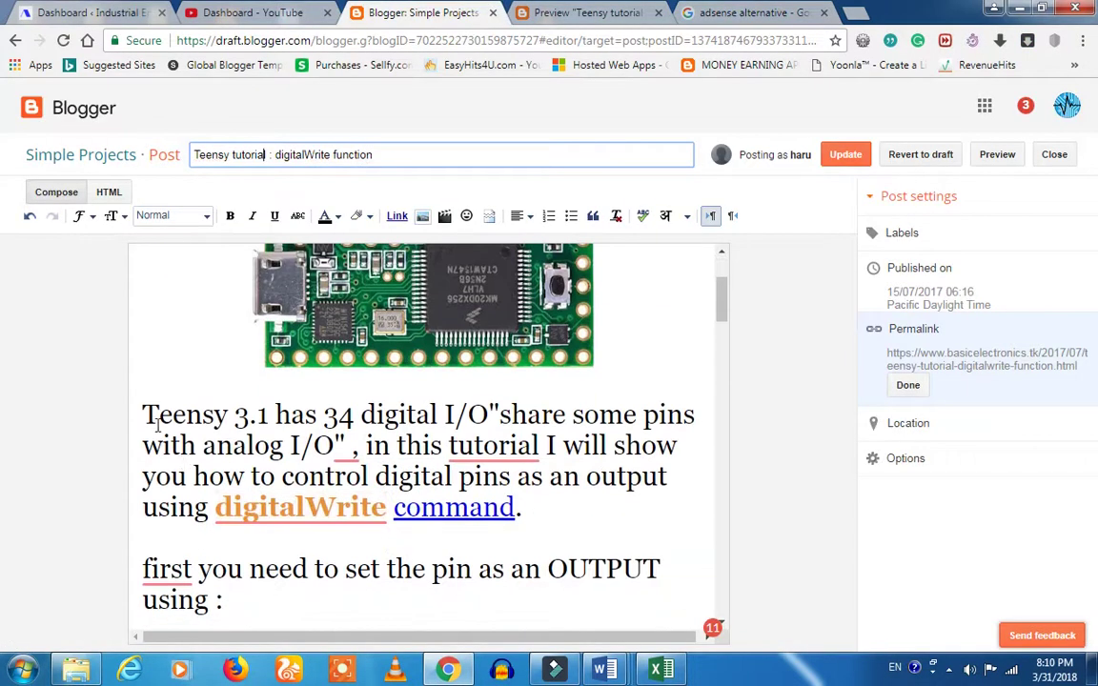
pyautogui.moveTo(143, 412); pyautogui.dragTo(549, 477)
# Compare the description of the cultblogger.com search result on Google with the opening paragraph of the post.
pyautogui.click(790, 11)
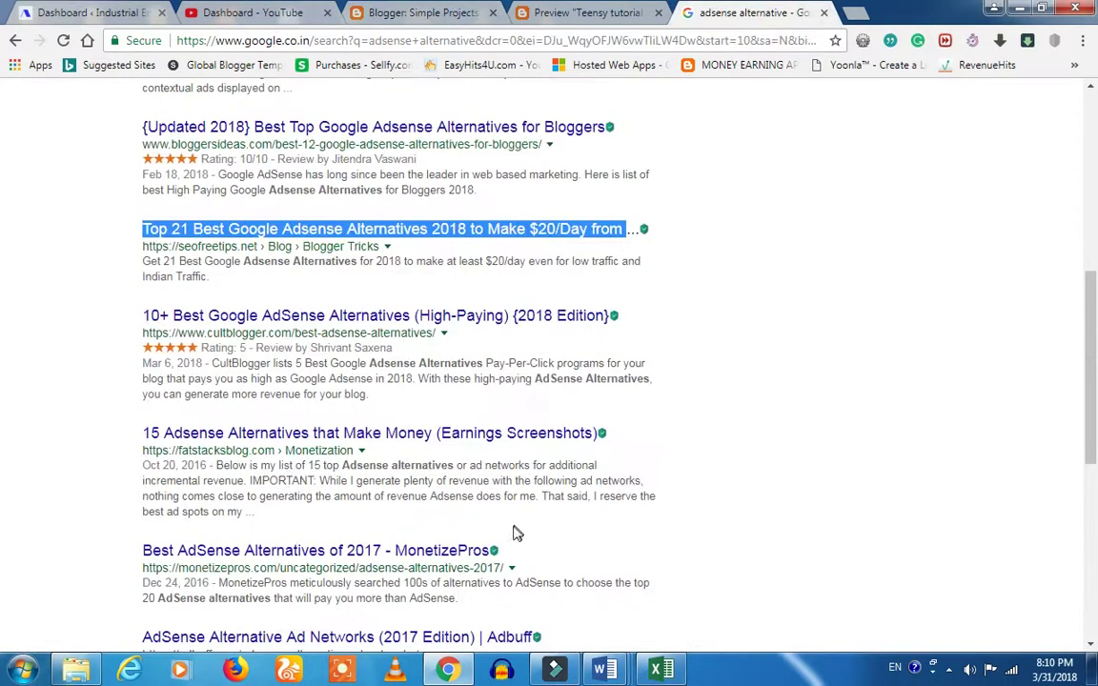
pyautogui.moveTo(371, 394); pyautogui.dragTo(216, 364)
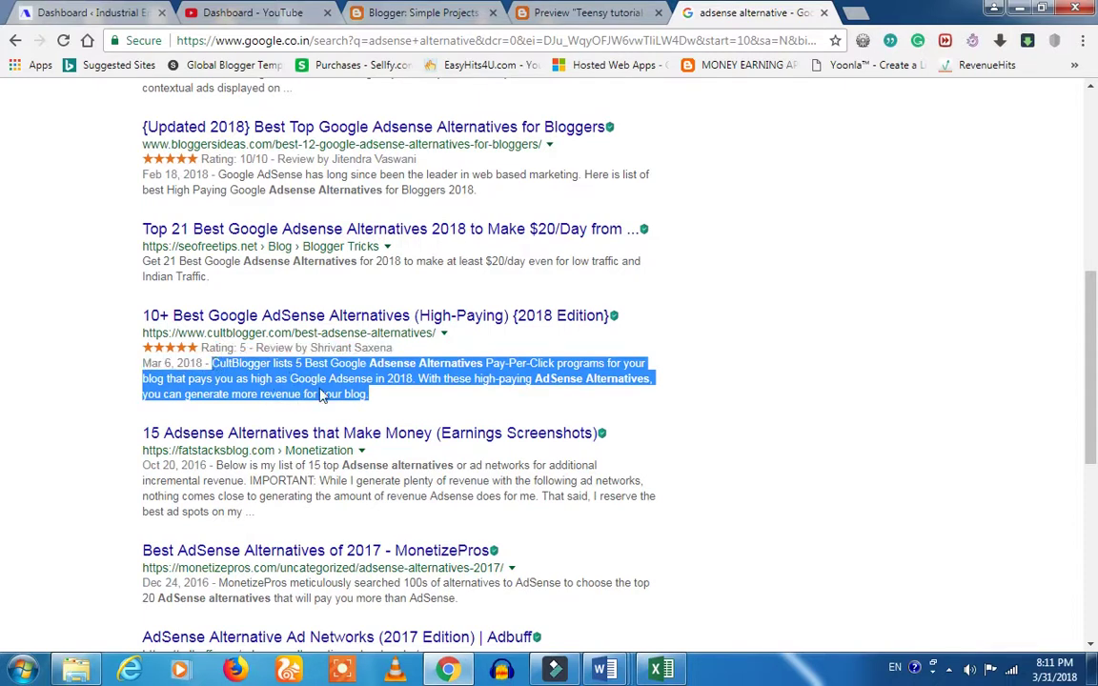
pyautogui.click(548, 11)
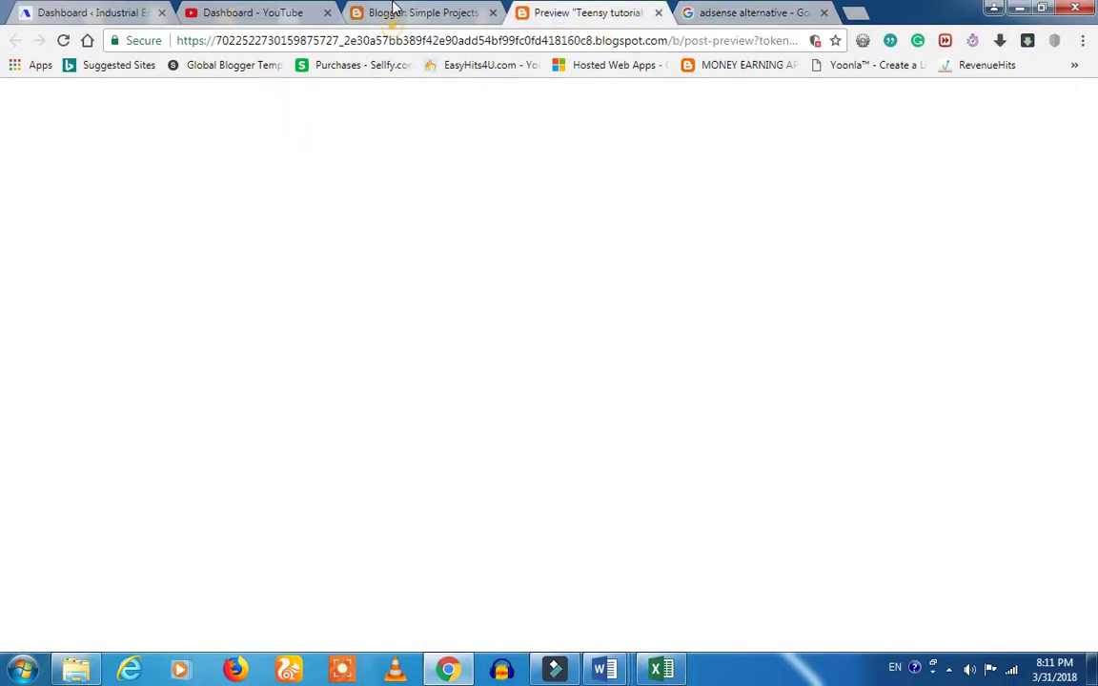
pyautogui.click(391, 9)
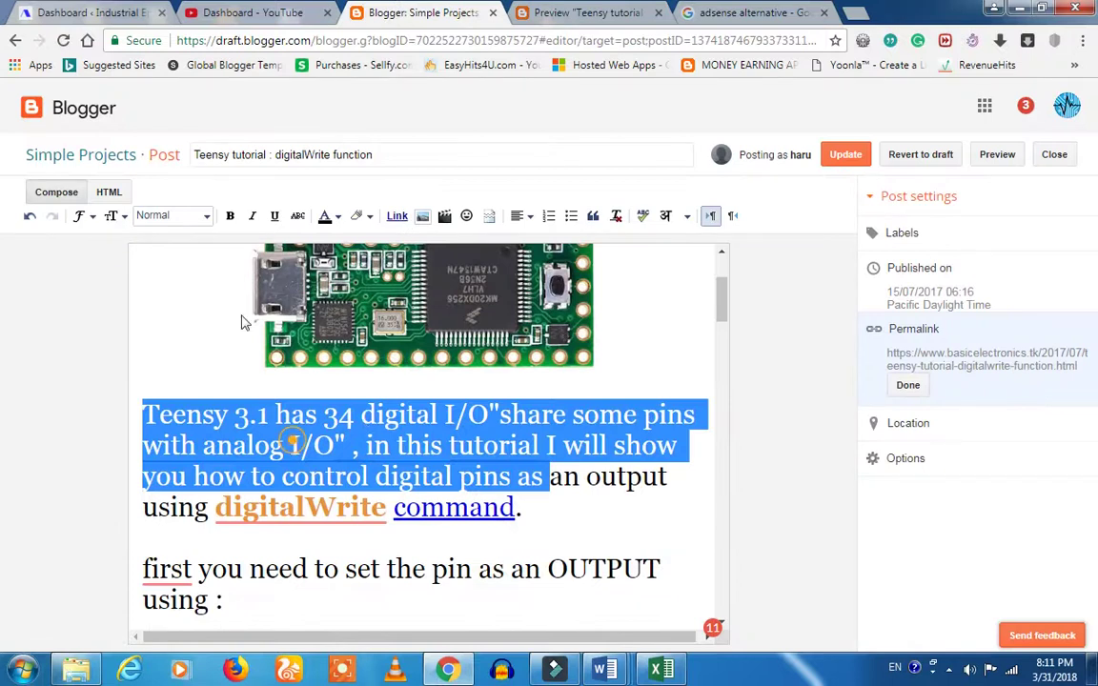
pyautogui.click(291, 444)
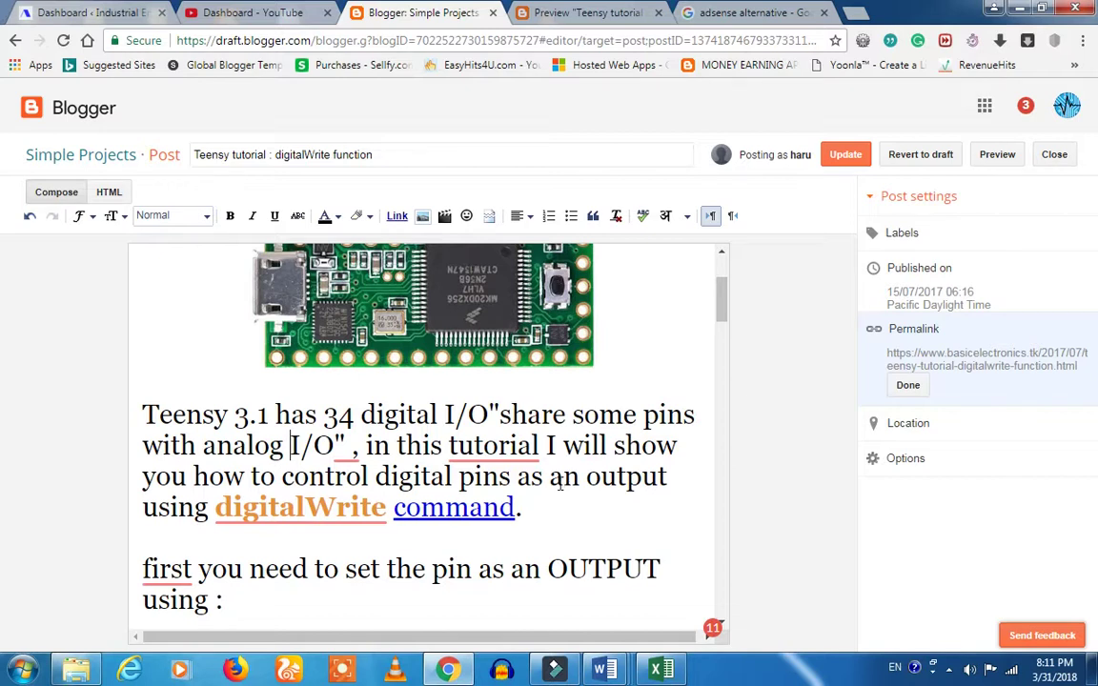
pyautogui.moveTo(496, 446)
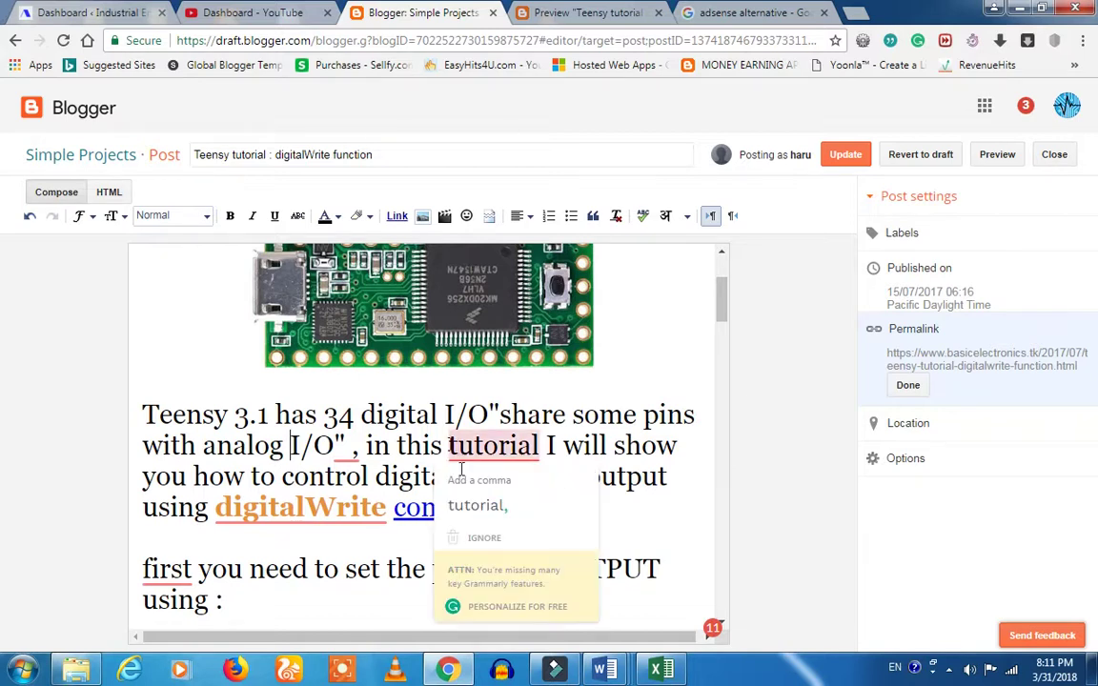
# Switch back to the Google results and examine the query "adsense alternative" and its suggested searches.
pyautogui.click(737, 10)
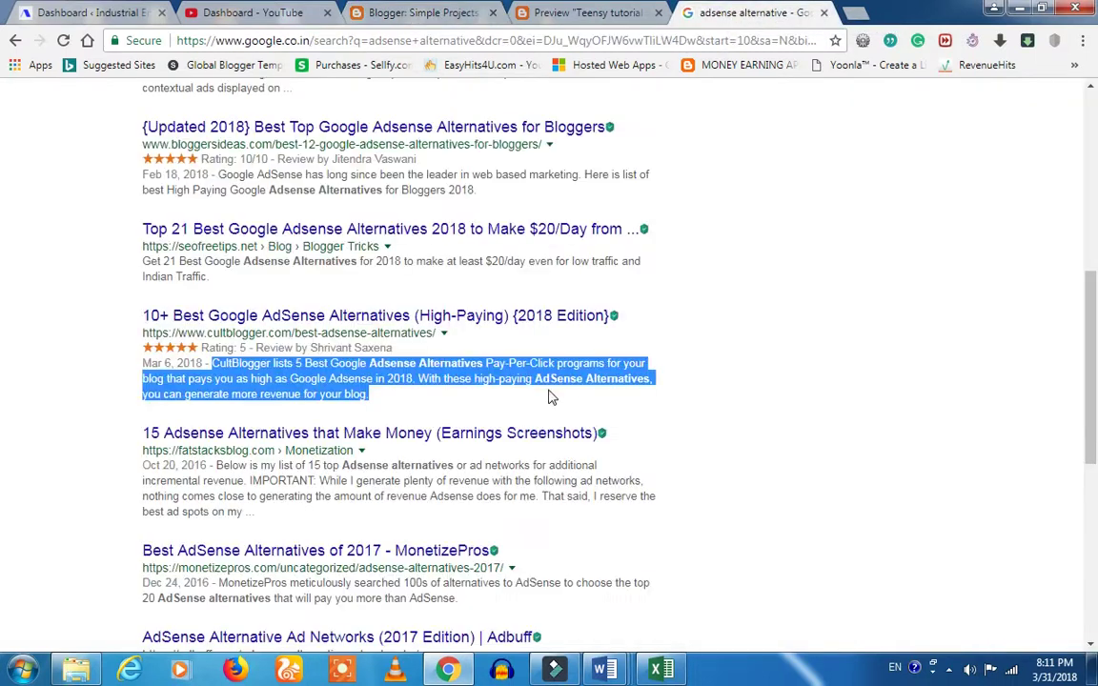
pyautogui.click(78, 428)
pyautogui.scroll(6, 76, 424)
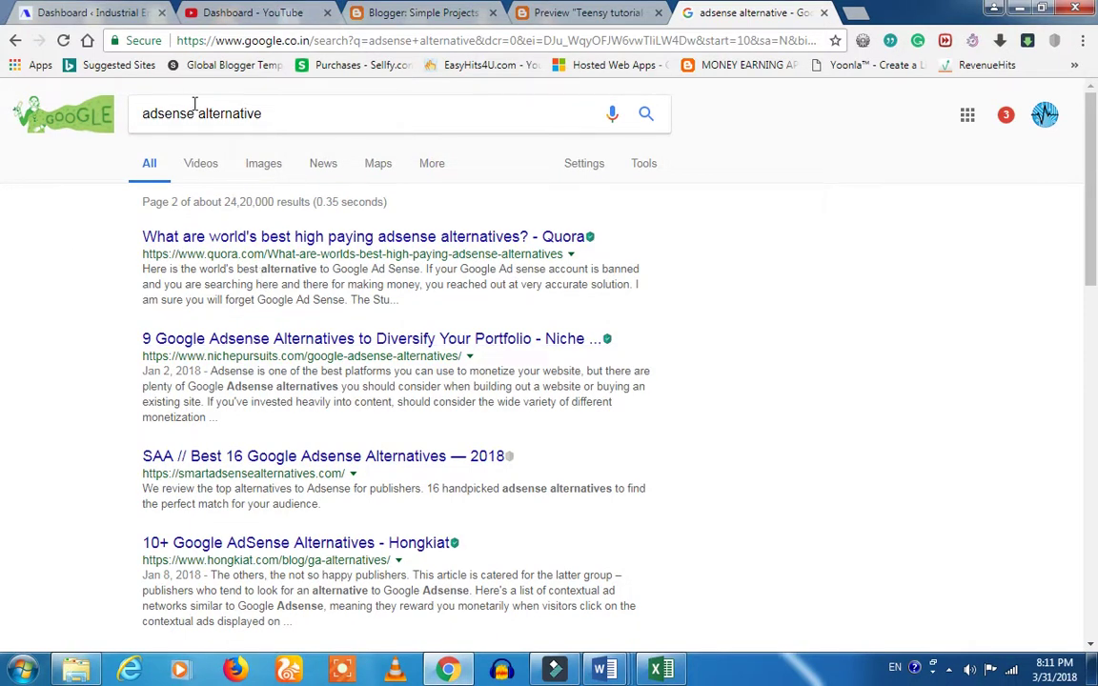
pyautogui.moveTo(191, 105); pyautogui.dragTo(154, 106)
pyautogui.click(224, 114)
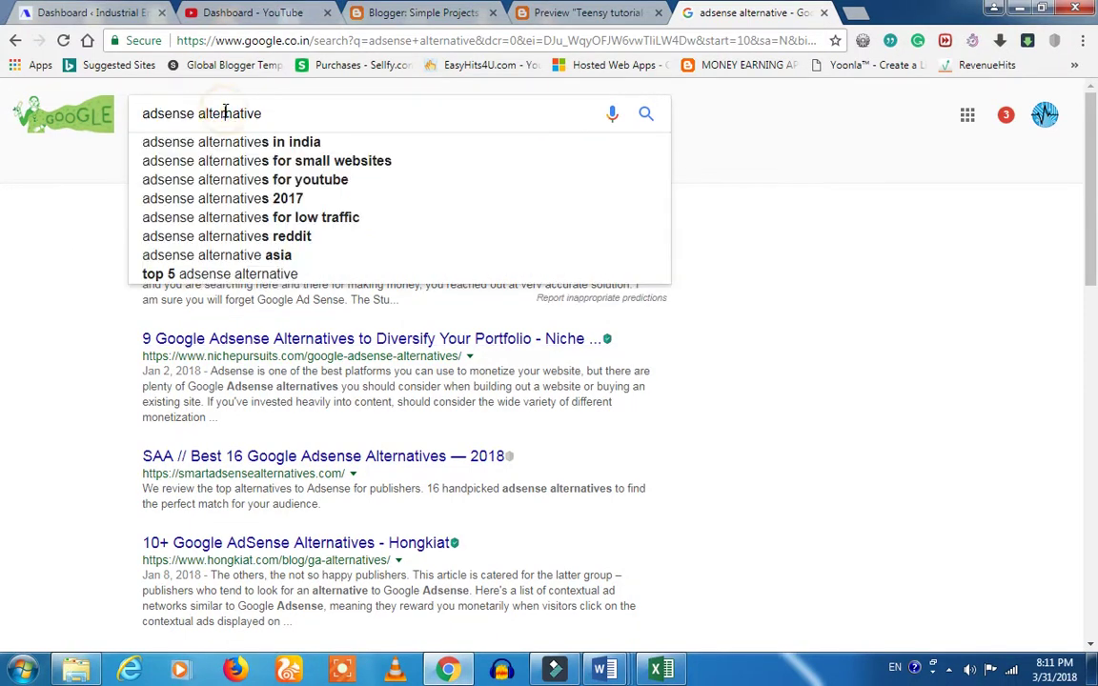
pyautogui.click(103, 242)
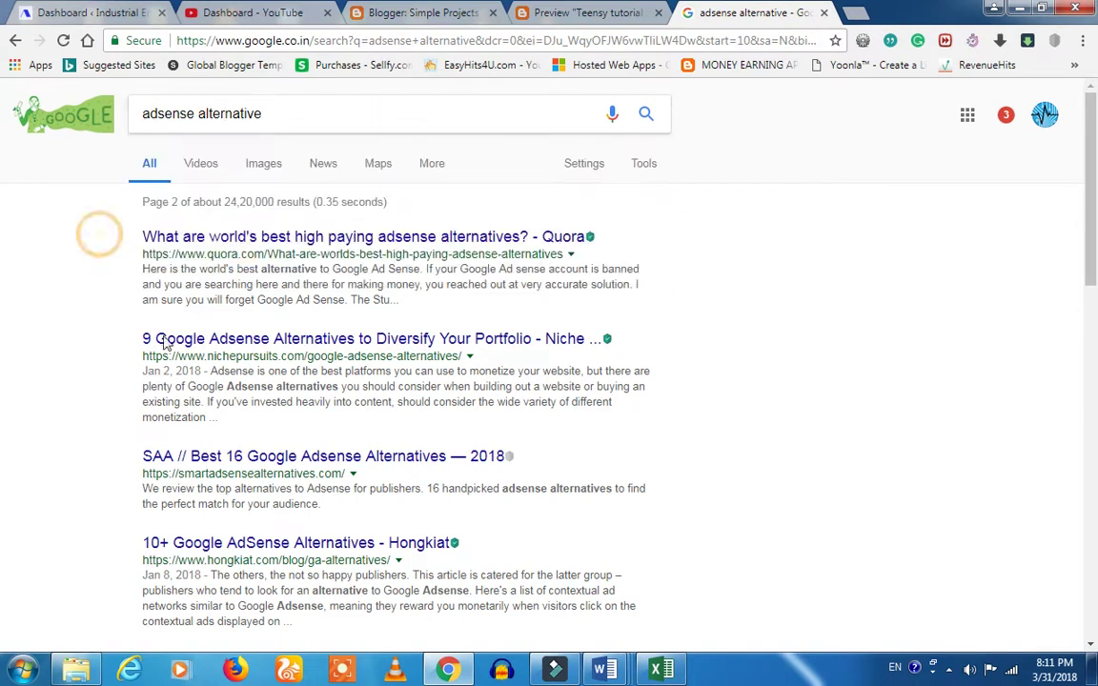
# Examine how the keywords "Adsense" and "alternative" are used in the descriptions of the search results.
pyautogui.click(267, 271)
pyautogui.doubleClick(267, 271)
pyautogui.click(318, 274)
pyautogui.moveTo(228, 386); pyautogui.dragTo(338, 387)
pyautogui.scroll(-2, 340, 485)
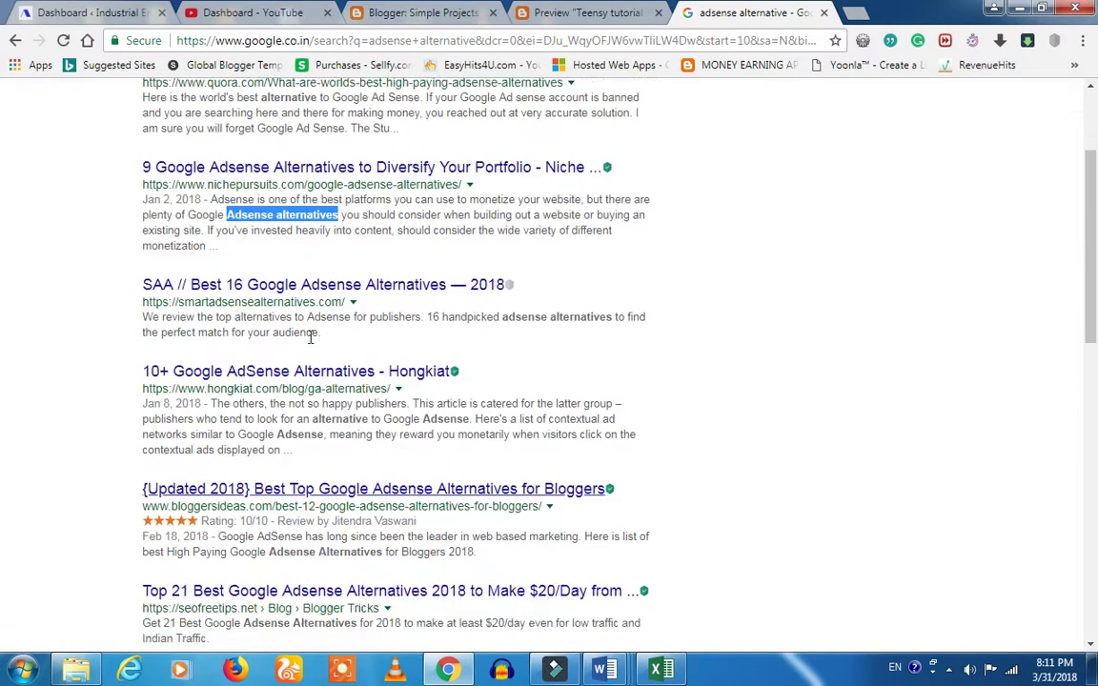
pyautogui.moveTo(276, 435); pyautogui.dragTo(371, 419)
pyautogui.scroll(-2, 216, 373)
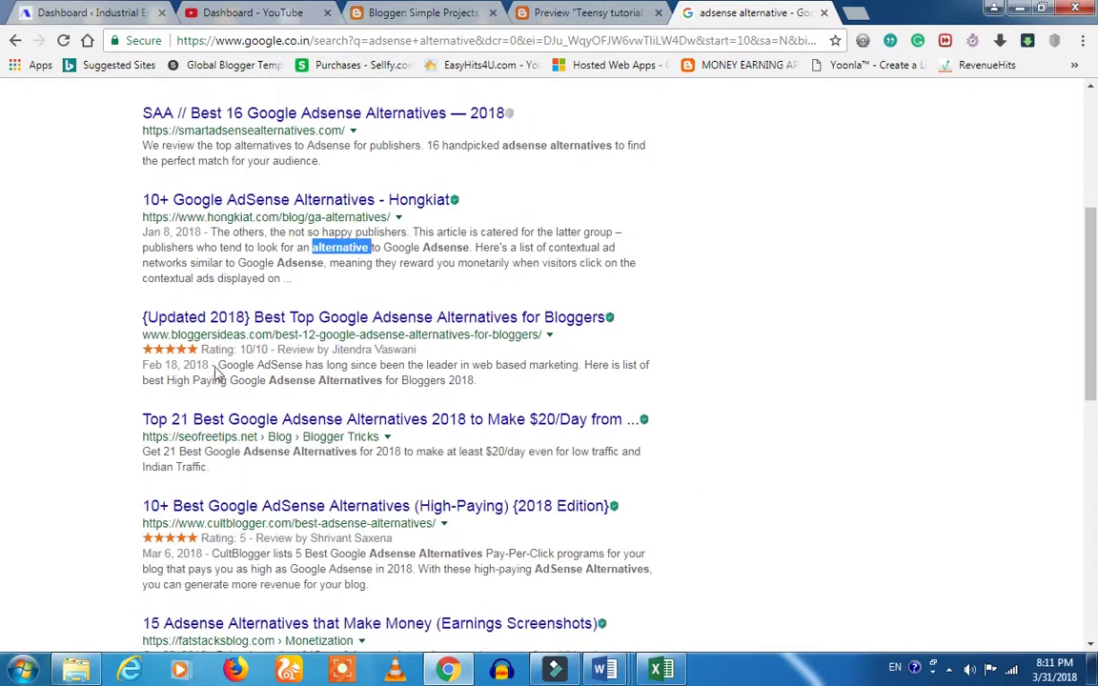
pyautogui.click(232, 229)
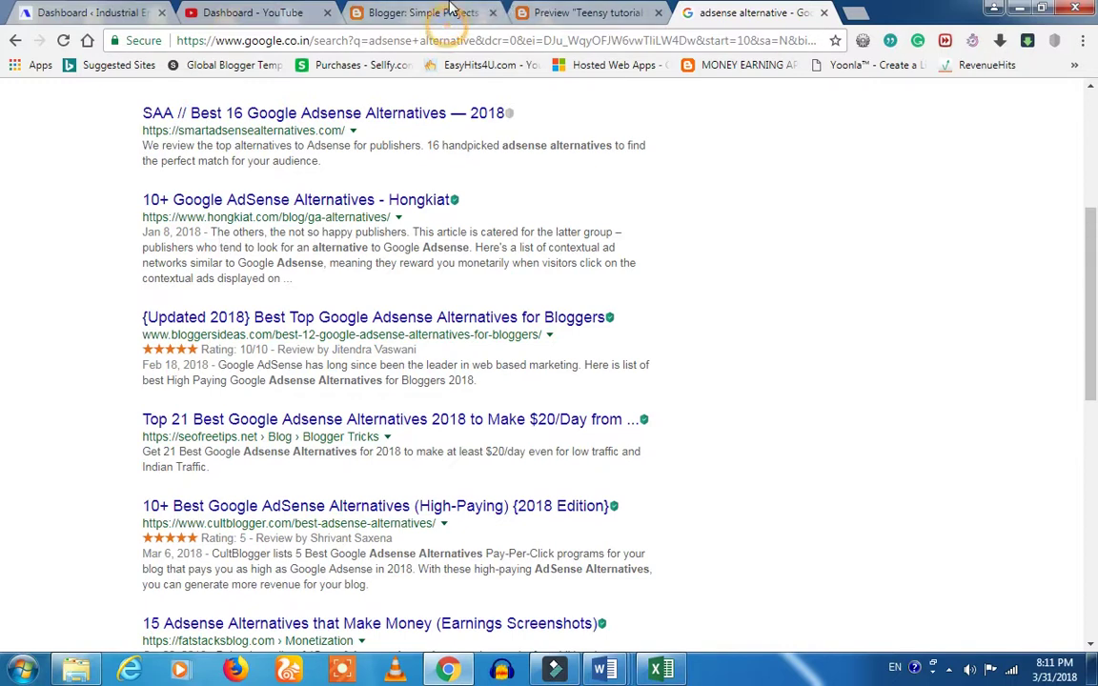
# Return to the post editor and highlight the opening paragraph's first lines and its first word, "Teensy".
pyautogui.click(415, 12)
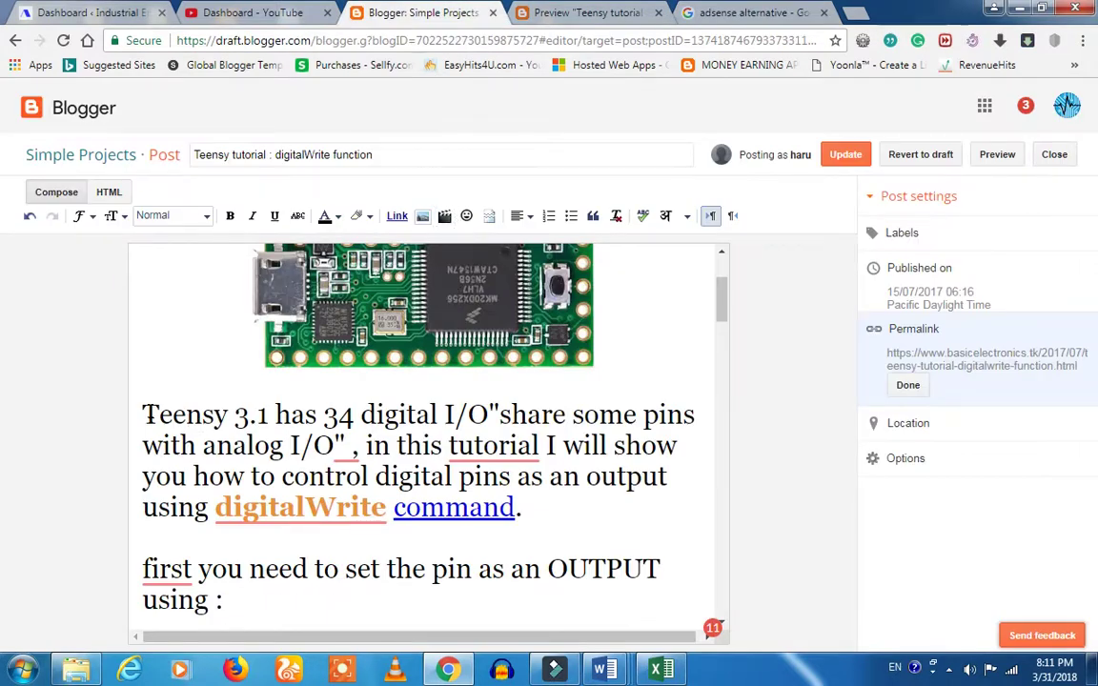
pyautogui.moveTo(144, 412); pyautogui.dragTo(307, 477)
pyautogui.moveTo(224, 422); pyautogui.dragTo(145, 408)
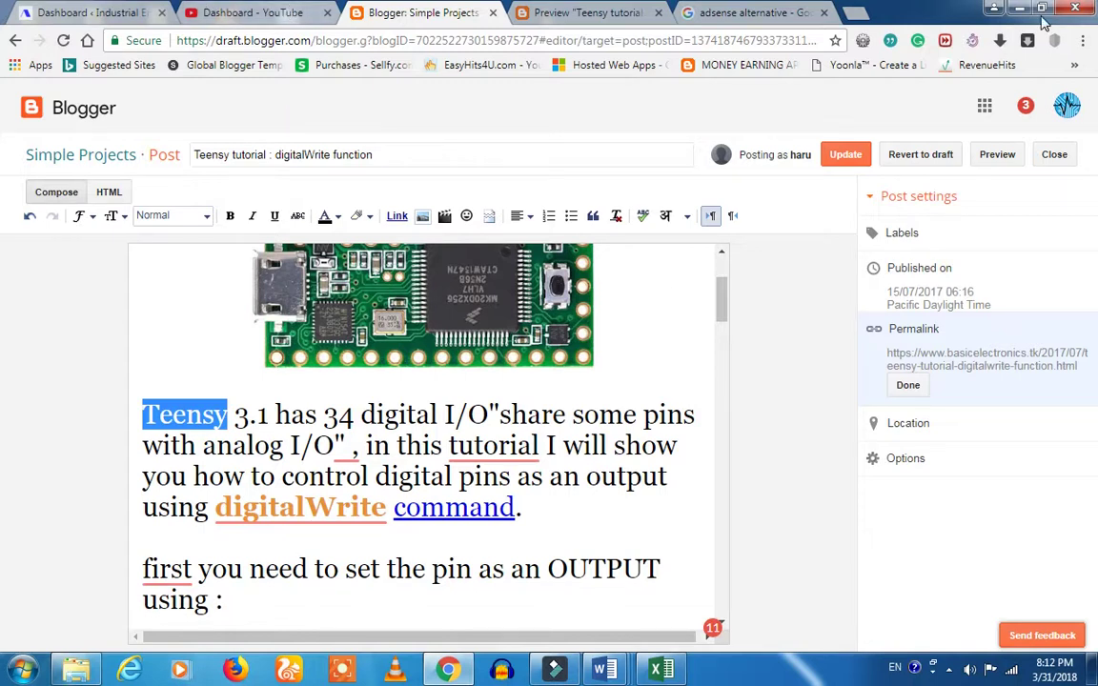
# Close the post, discarding its unsaved changes, and open the blog's basic settings.
pyautogui.click(1053, 154)
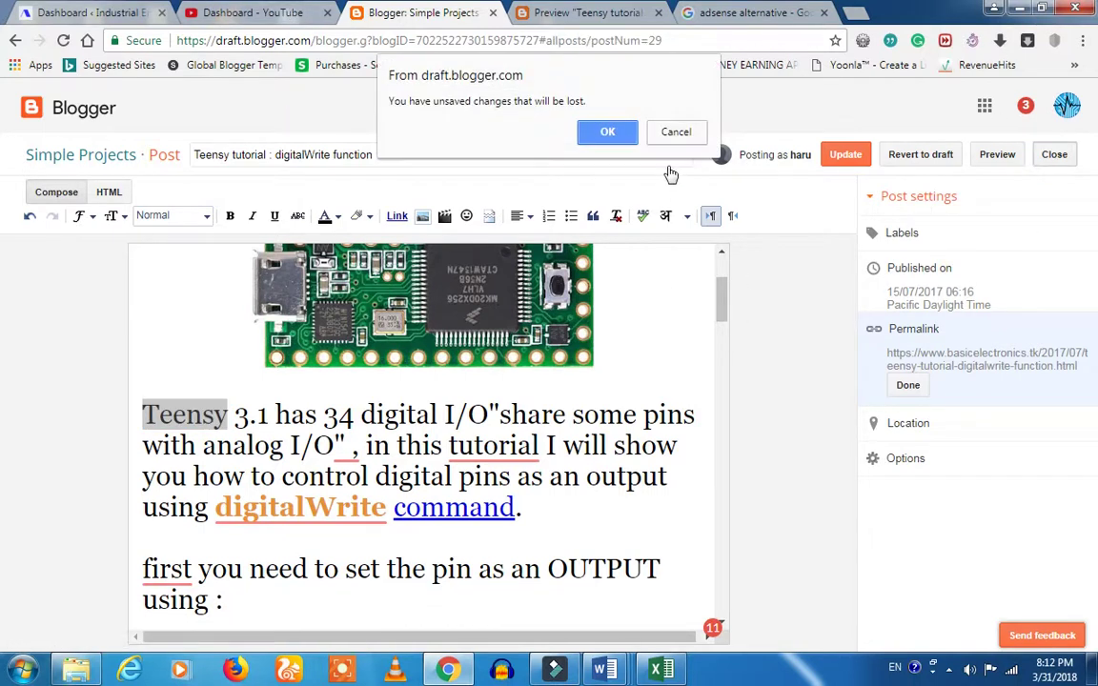
pyautogui.click(607, 133)
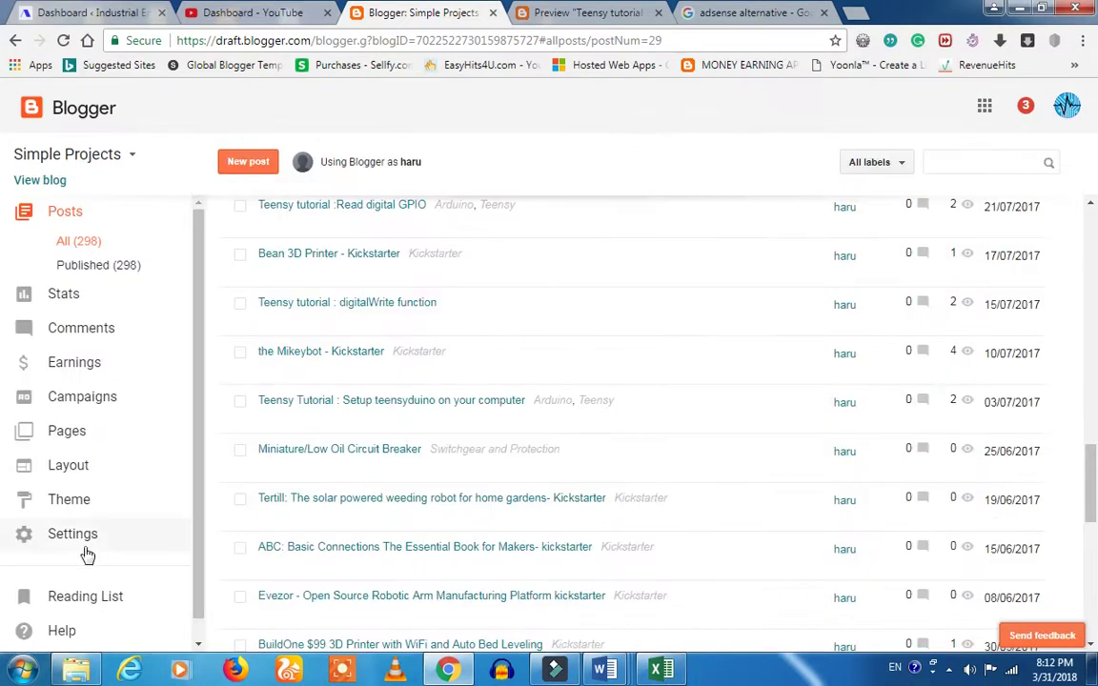
pyautogui.click(78, 545)
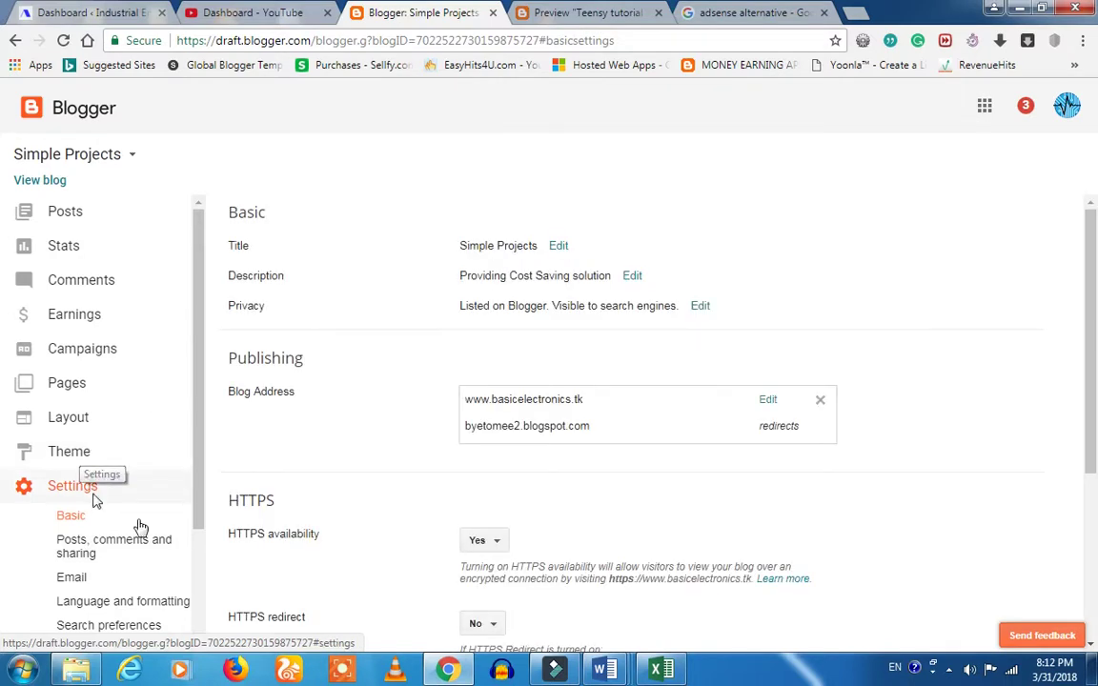
# Examine the HTTPS availability and HTTPS redirect options in the blog's basic settings.
pyautogui.scroll(-2, 405, 507)
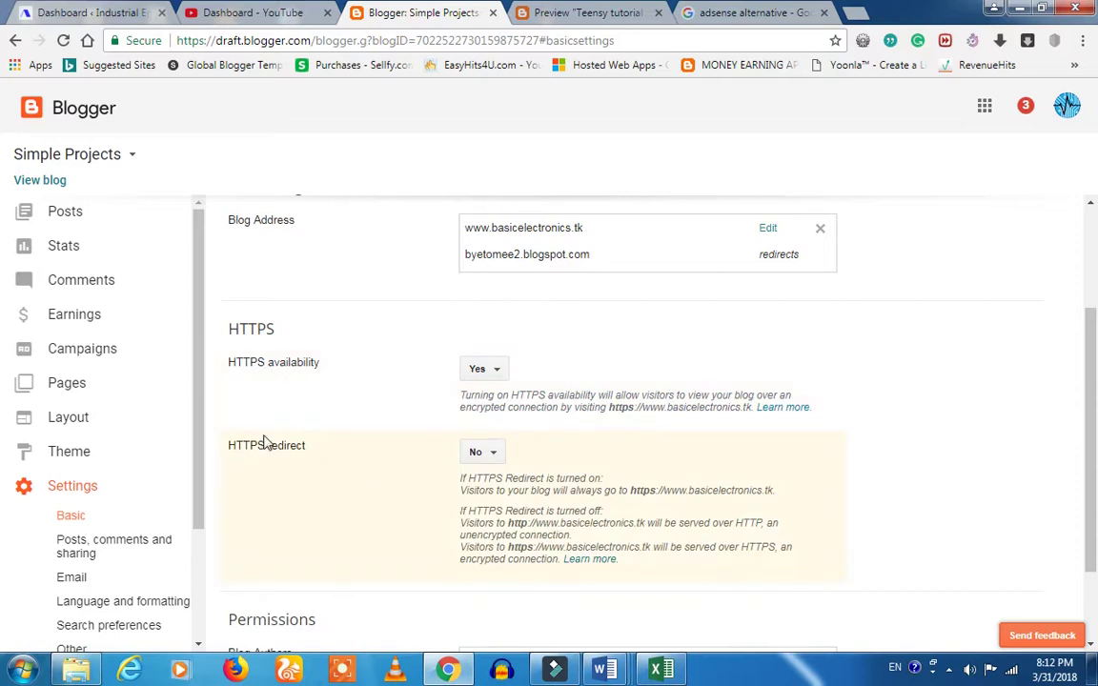
pyautogui.moveTo(229, 447); pyautogui.dragTo(282, 459)
pyautogui.click(240, 364)
pyautogui.moveTo(228, 365); pyautogui.dragTo(330, 366)
pyautogui.click(330, 363)
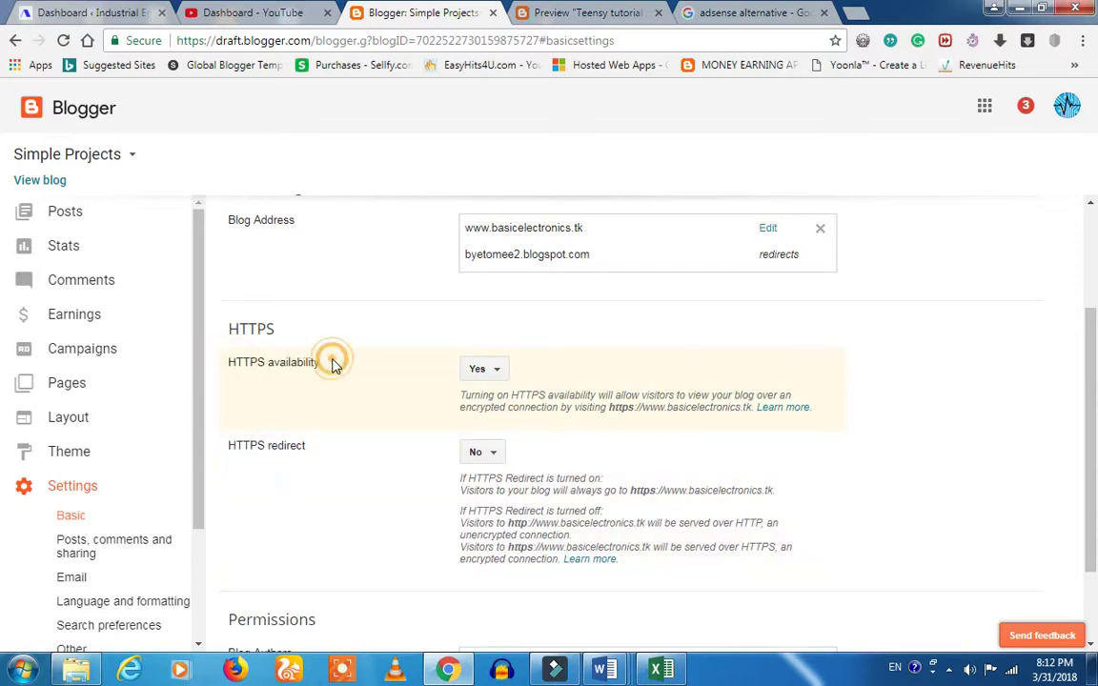
pyautogui.moveTo(229, 447); pyautogui.dragTo(395, 458)
pyautogui.click(488, 453)
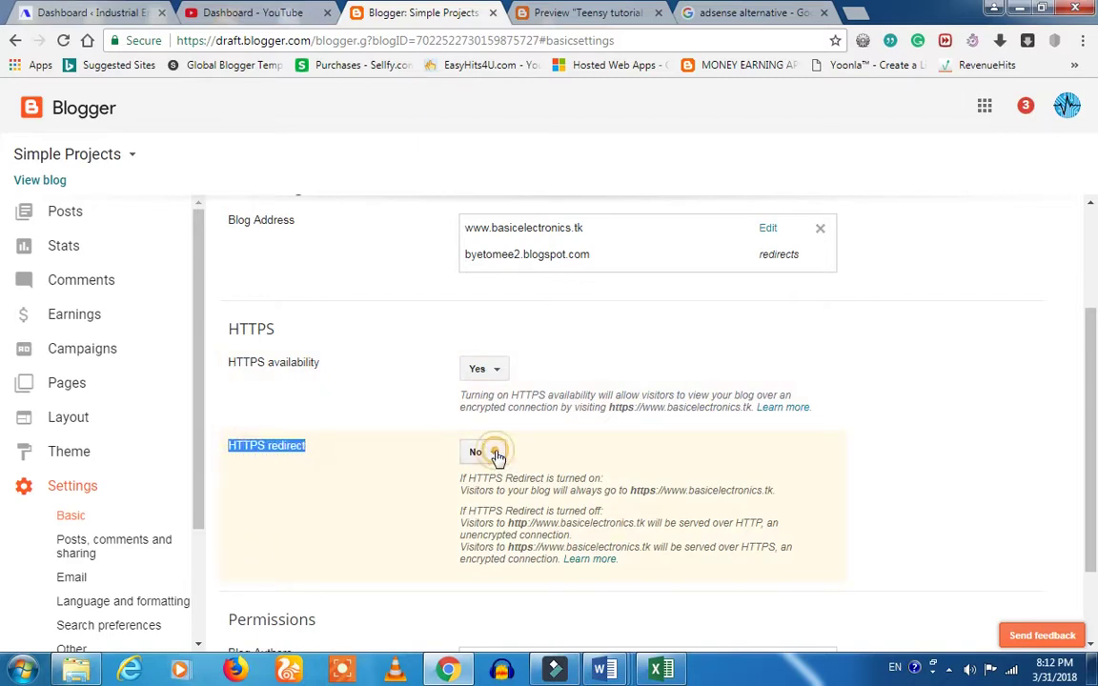
pyautogui.click(324, 472)
pyautogui.click(365, 477)
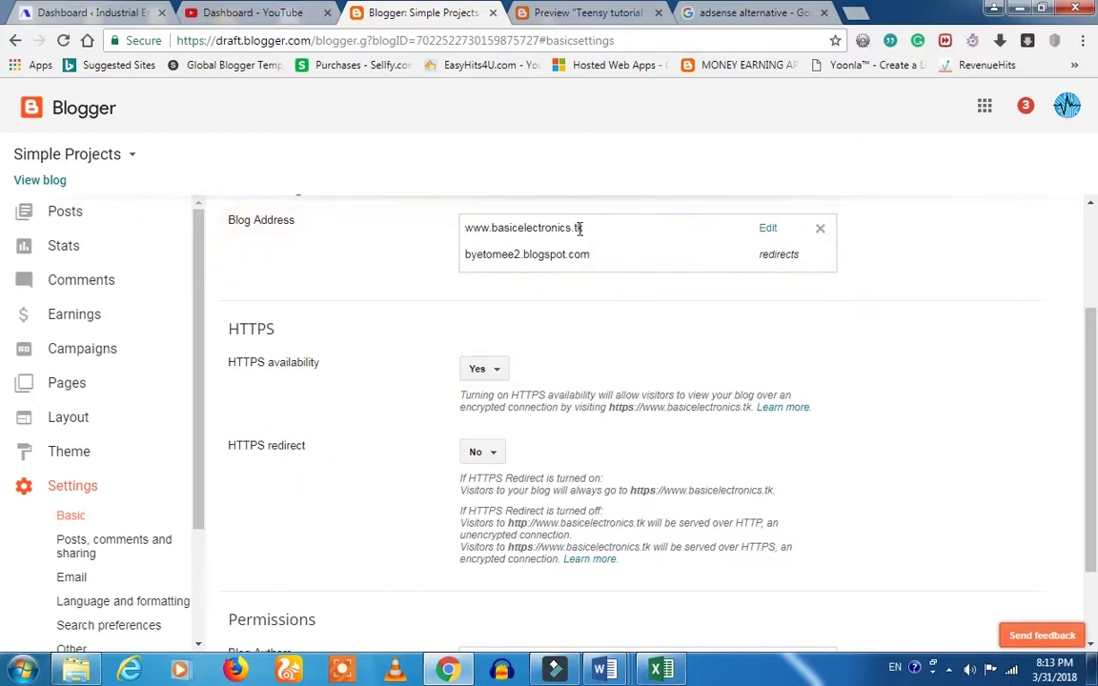
pyautogui.moveTo(584, 230); pyautogui.dragTo(465, 237)
pyautogui.doubleClick(512, 227)
pyautogui.click(406, 262)
pyautogui.doubleClick(489, 227)
pyautogui.click(428, 247)
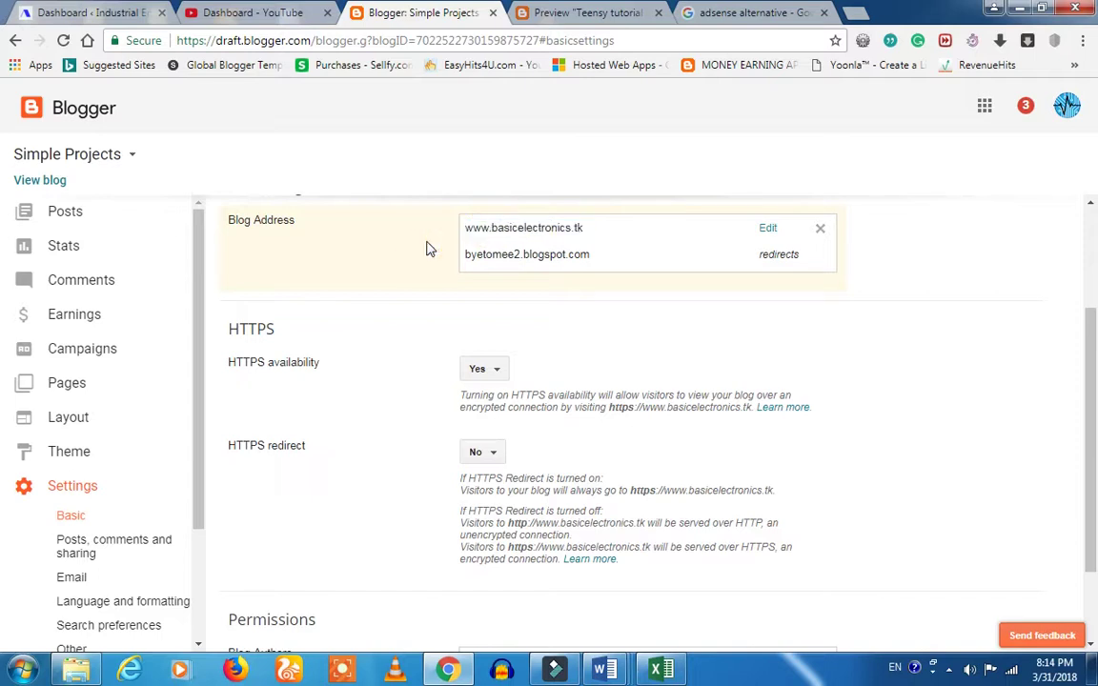